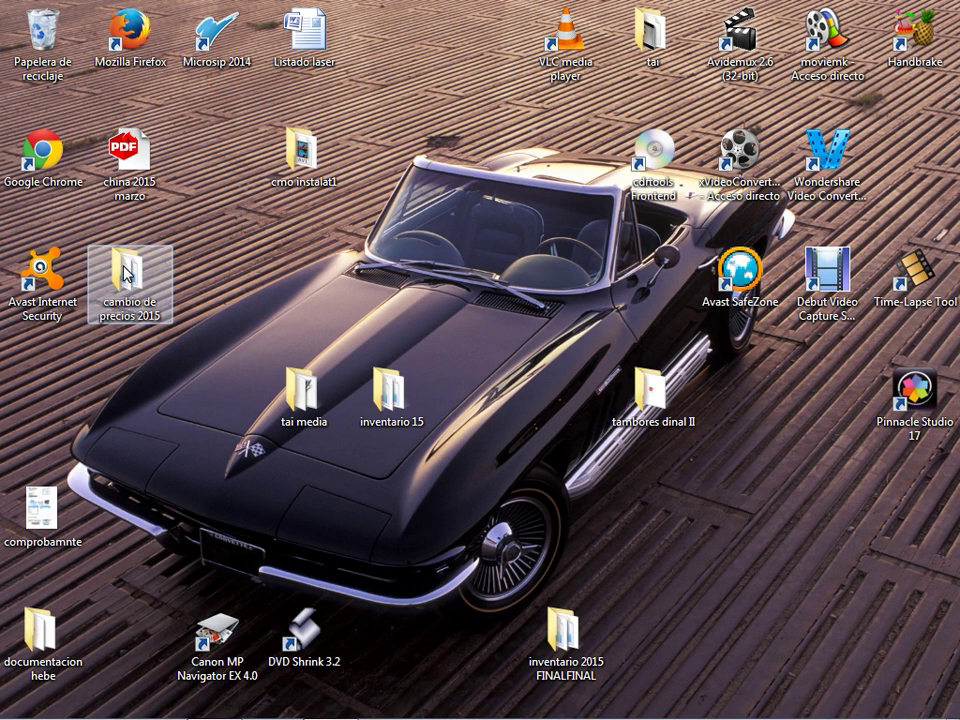
# Step: Open the PRECIOS 2015 TRUPER workbook from the cambio de precios 2015 folder in Excel
pyautogui.doubleClick(126, 277)
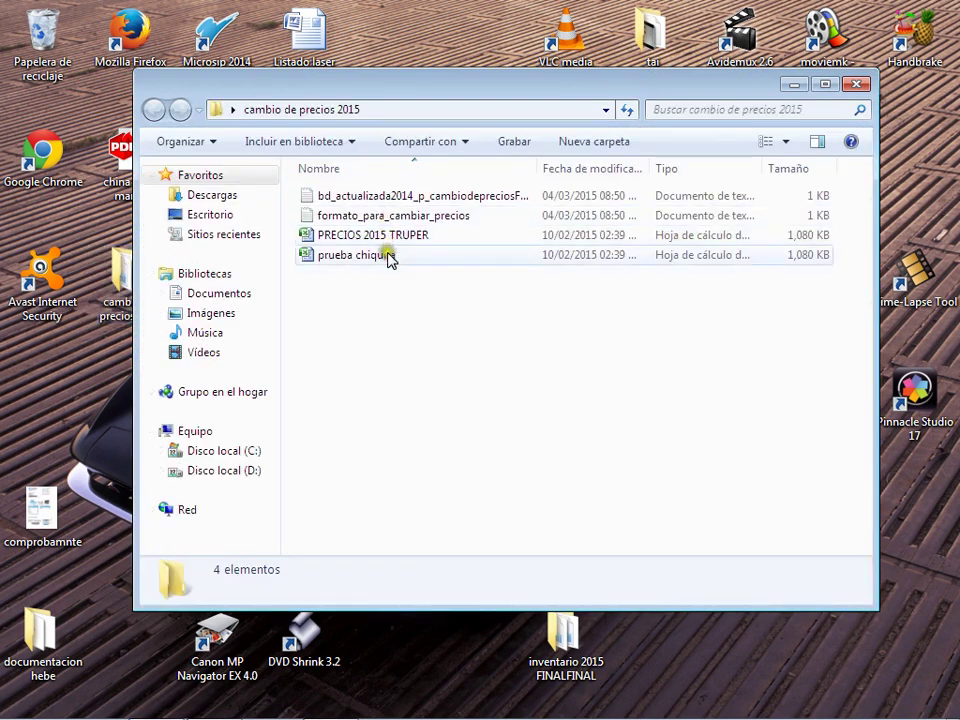
pyautogui.click(400, 236)
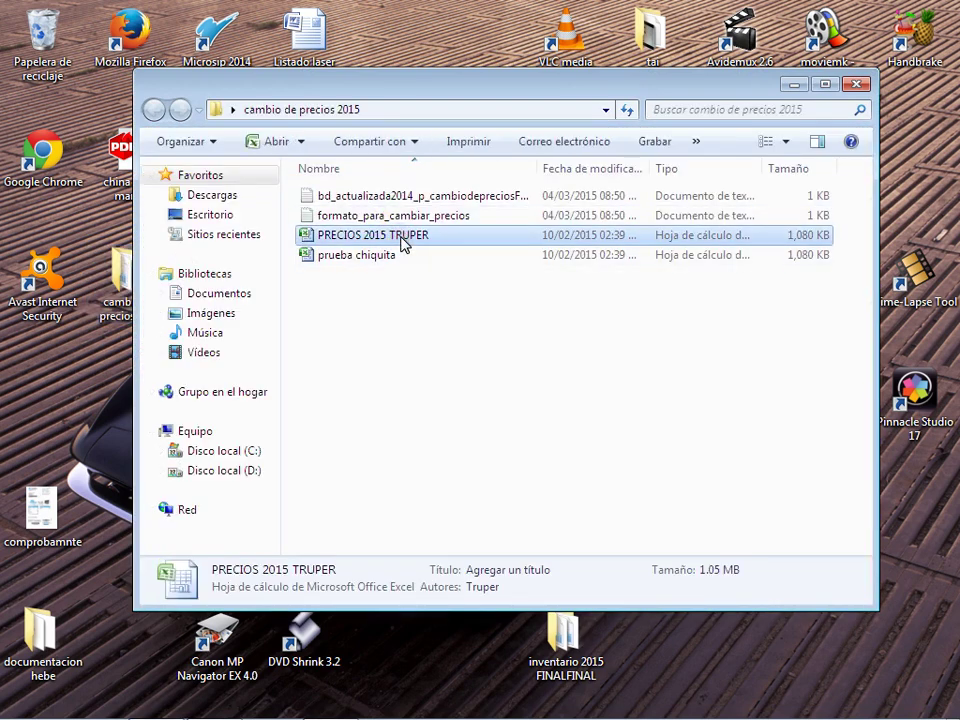
pyautogui.doubleClick(403, 244)
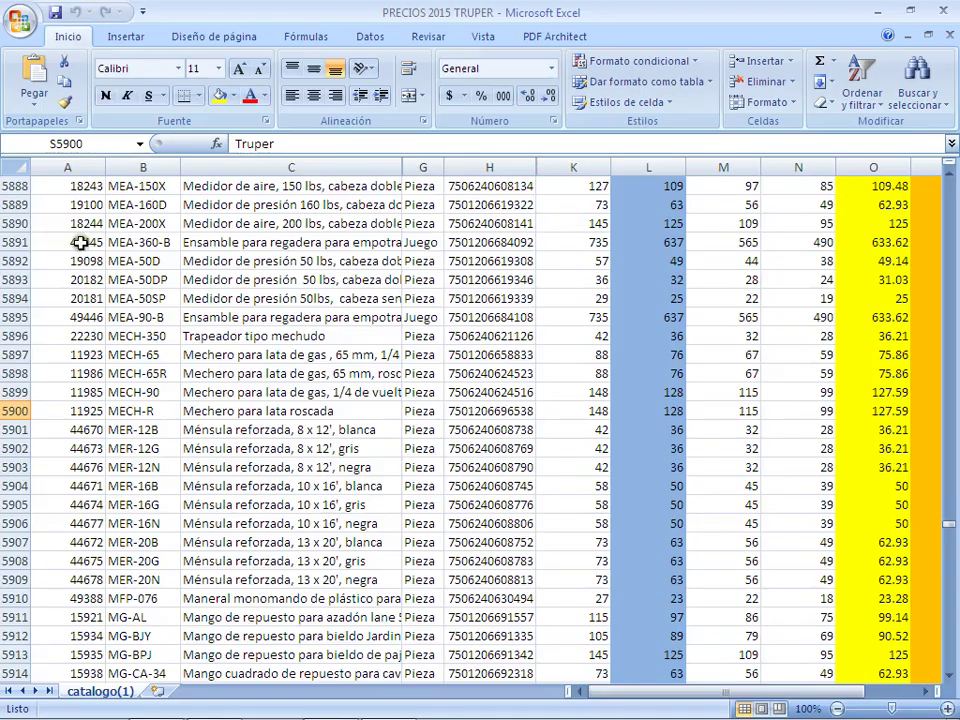
# Step: Maximize the workbook window and scroll back up to row 1
pyautogui.click(84, 242)
pyautogui.scroll(5, 84, 242)
pyautogui.scroll(20, 84, 242)
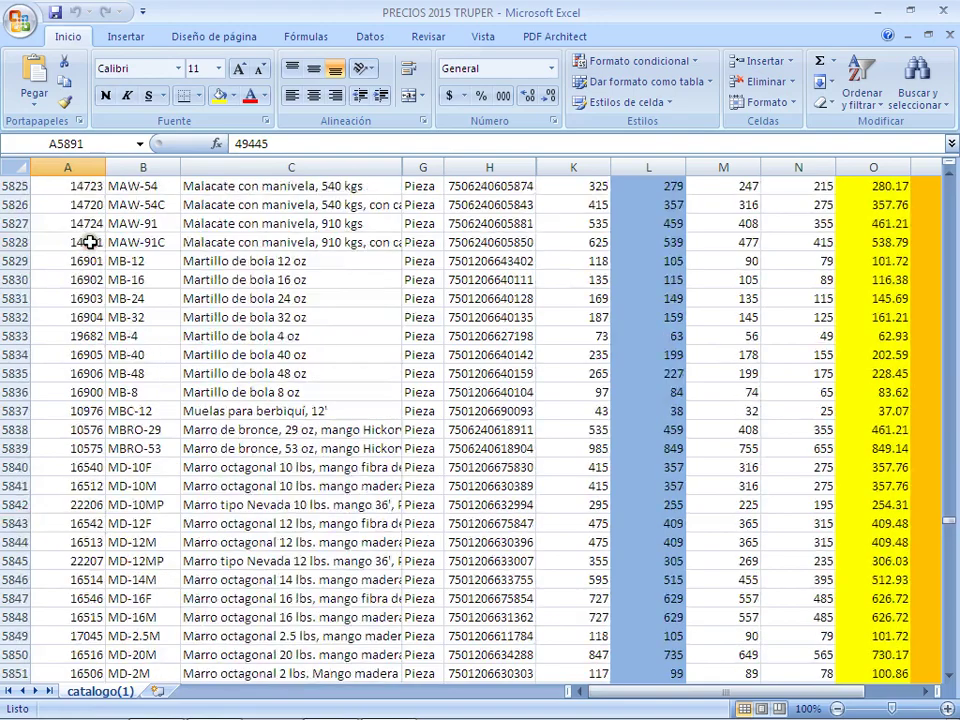
pyautogui.scroll(20, 120, 300)
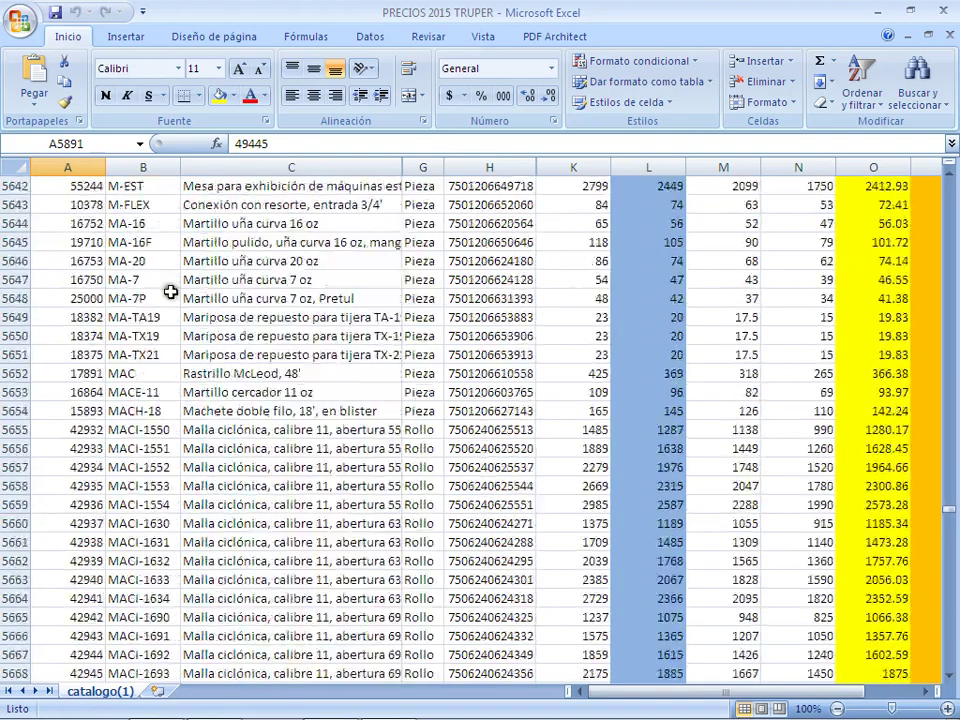
pyautogui.moveTo(950, 510); pyautogui.dragTo(946, 503)
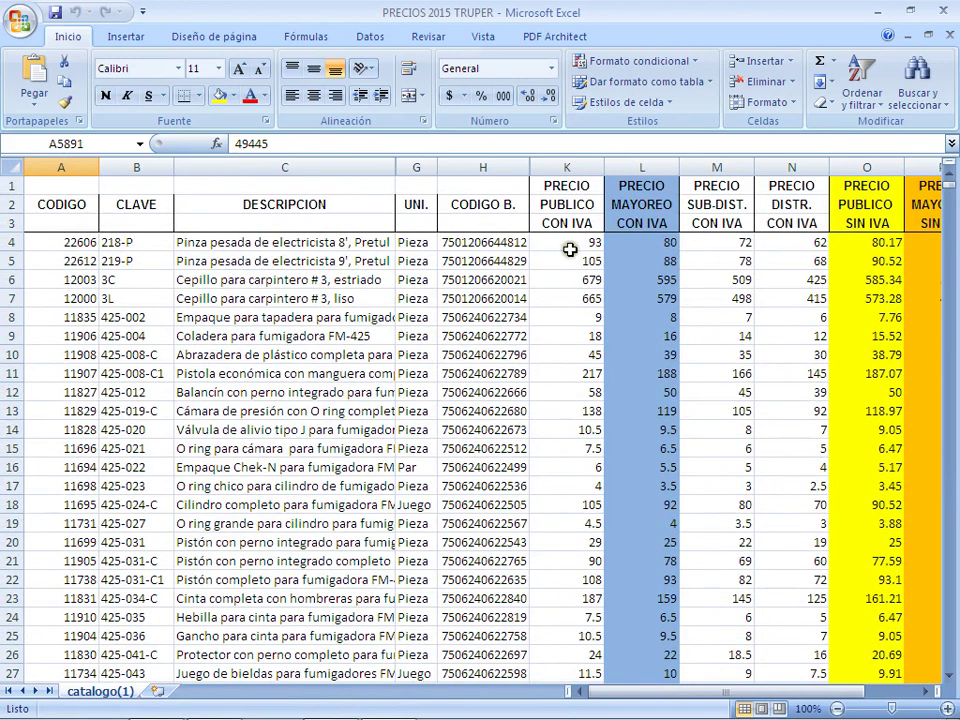
# Step: Select the CODIGO B. barcode values, then return to cell H4
pyautogui.click(476, 246)
pyautogui.moveTo(474, 208); pyautogui.dragTo(520, 446)
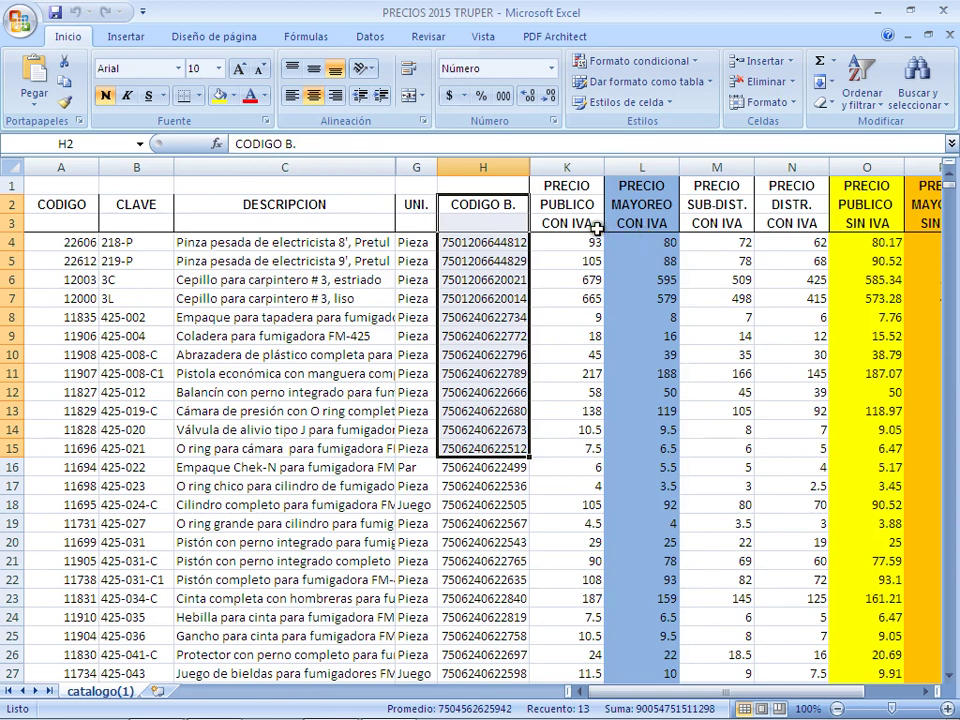
pyautogui.click(448, 243)
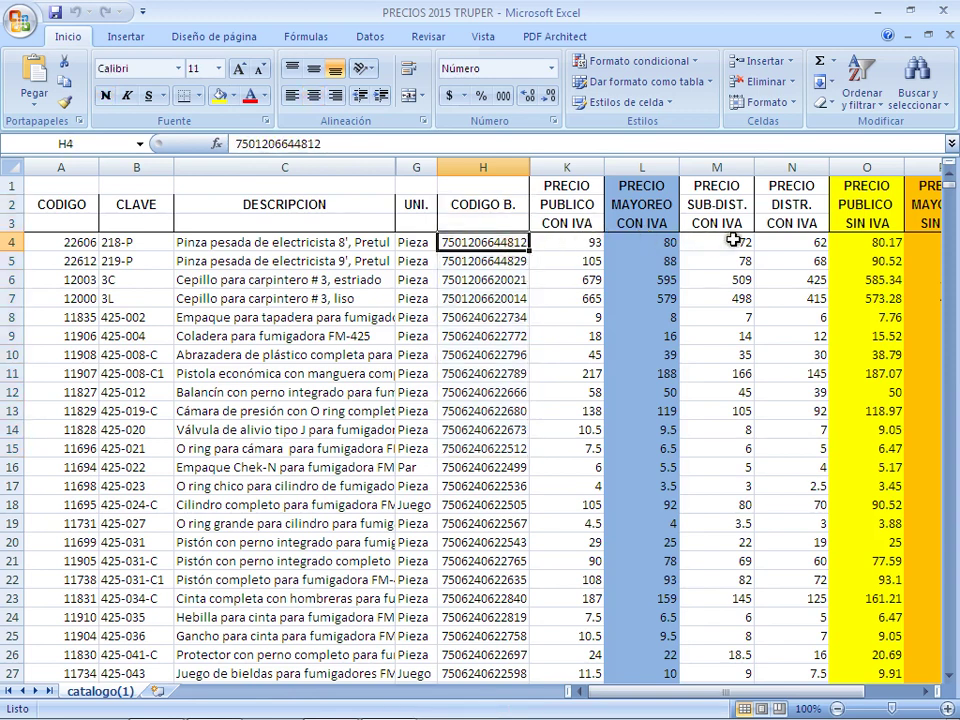
# Step: Review row 4's prices with and without IVA, including PRECIO MAYOREO SIN IVA
pyautogui.click(773, 242)
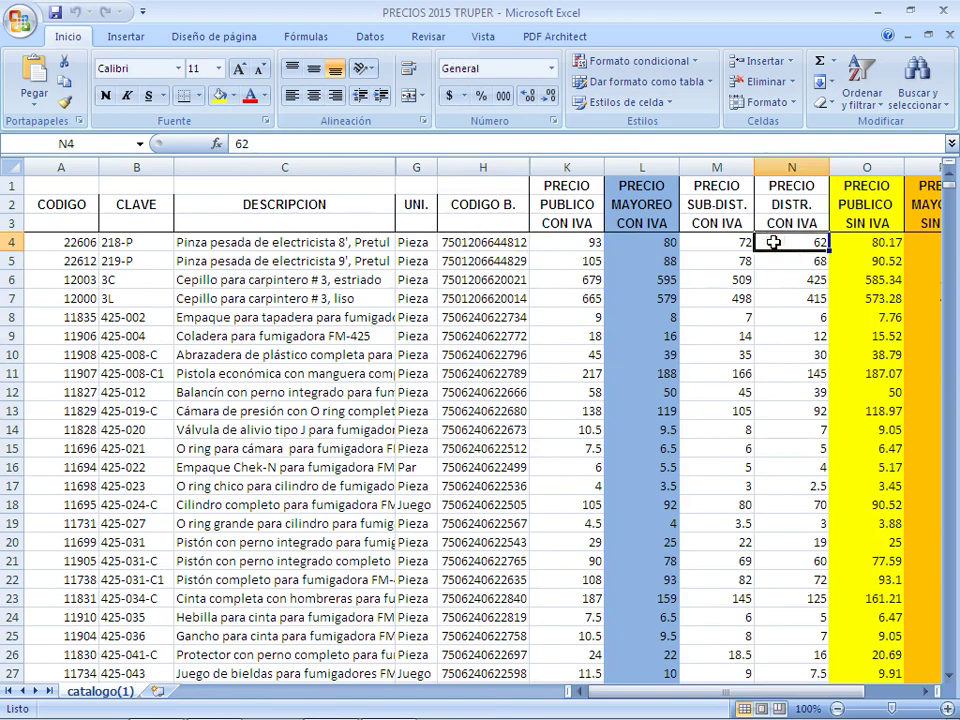
pyautogui.press('Left')
pyautogui.press('Left')
pyautogui.press('Right')
pyautogui.press('Right')
pyautogui.press('Right')
pyautogui.press('Right')
pyautogui.press('Right')
pyautogui.press('Left')
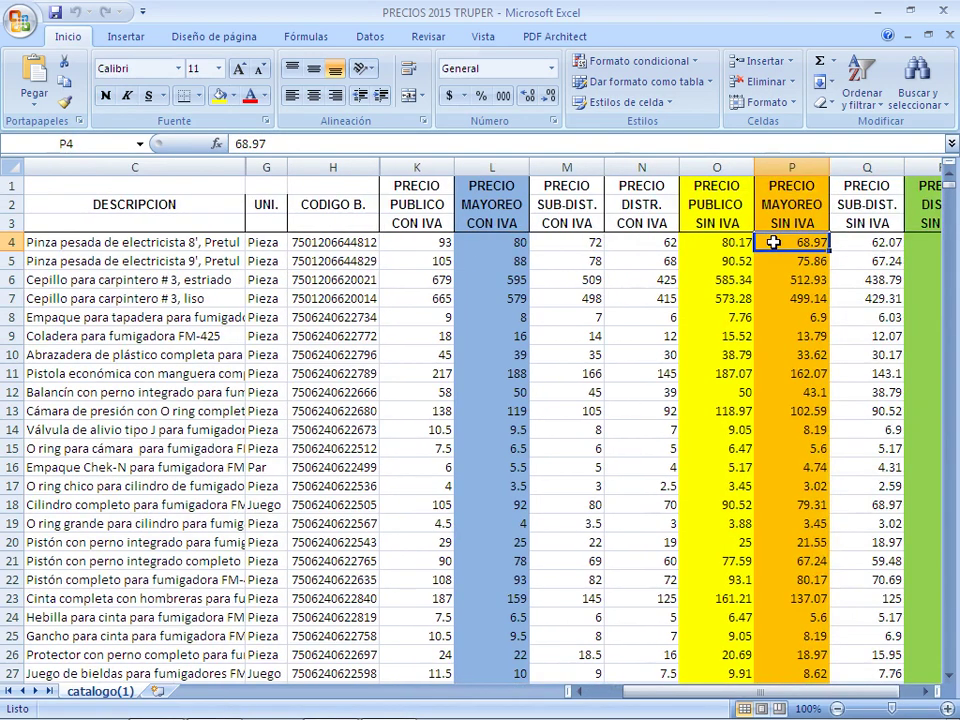
pyautogui.press('Up')
pyautogui.press('Down')
pyautogui.press('Down')
pyautogui.press('Down')
pyautogui.press('Down')
pyautogui.press('Down')
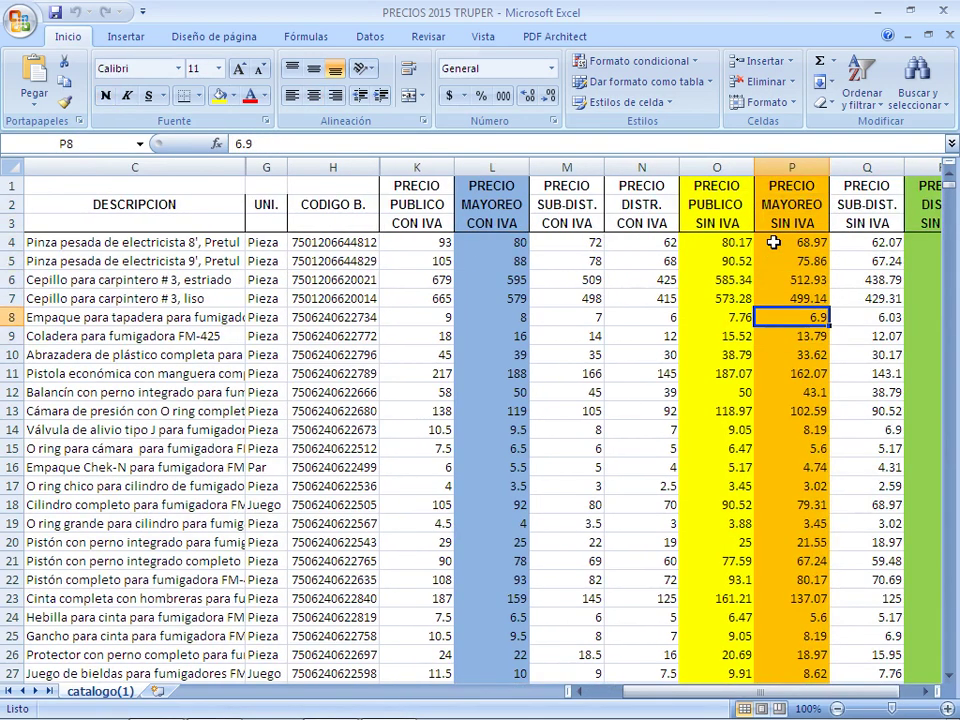
pyautogui.press('Up')
pyautogui.press('Up')
pyautogui.press('Up')
pyautogui.press('Up')
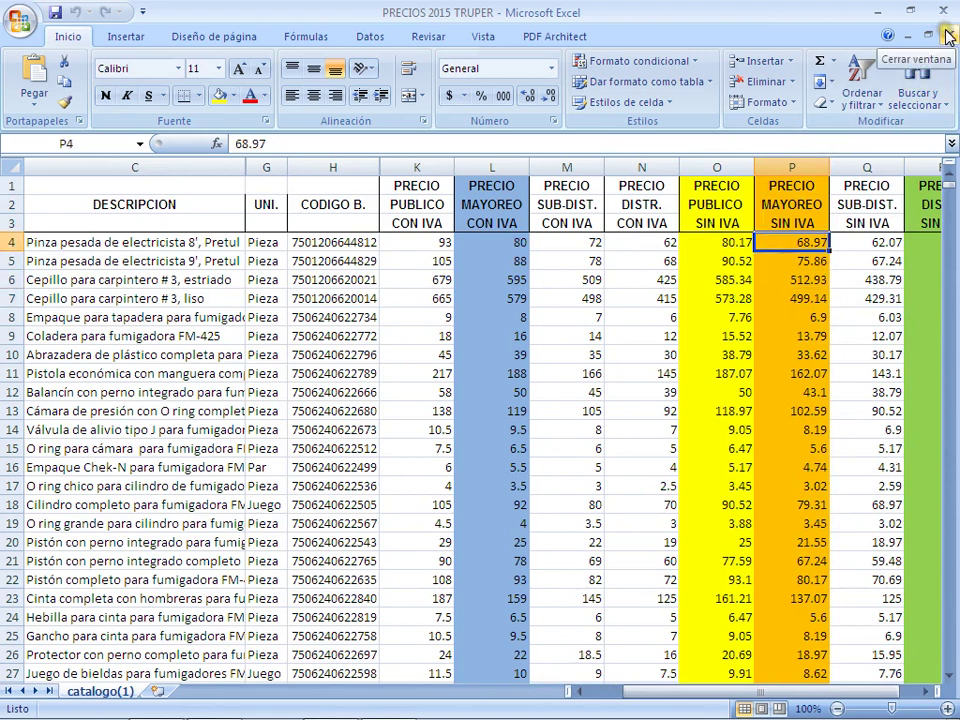
# Step: Mark product rows C6:N18, then close the workbook and minimize Excel
pyautogui.moveTo(40, 280); pyautogui.dragTo(620, 502)
pyautogui.click(343, 244)
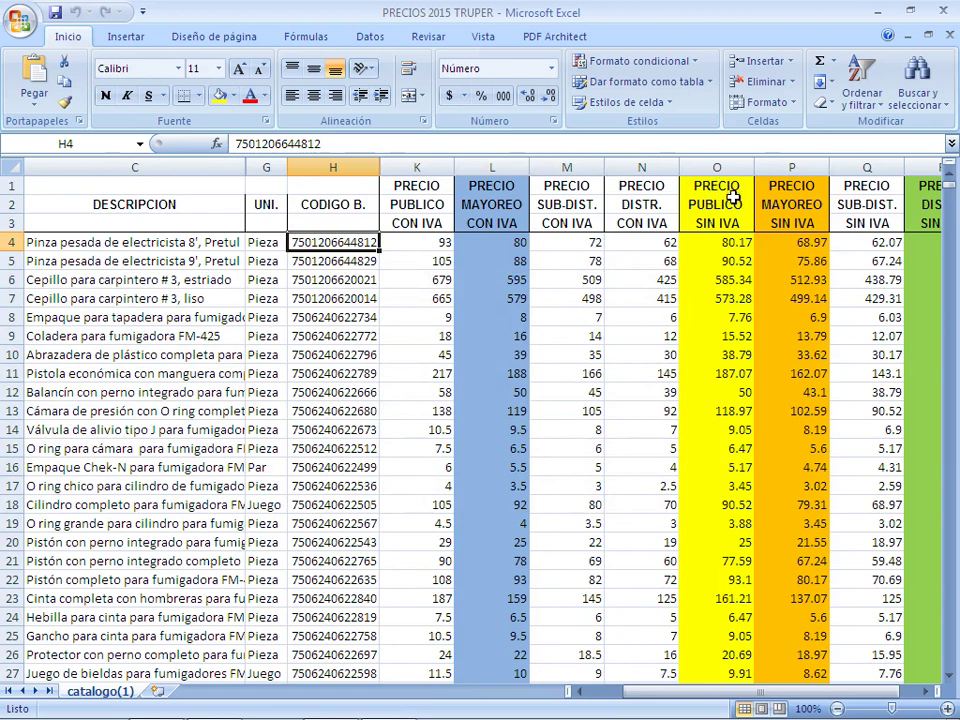
pyautogui.click(943, 34)
pyautogui.click(879, 13)
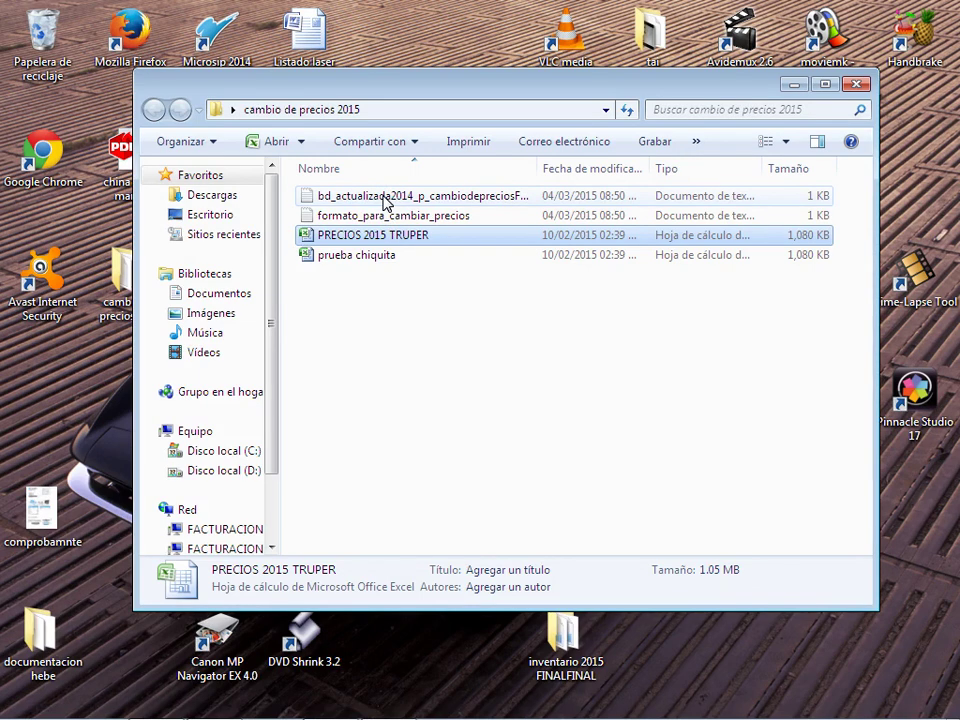
pyautogui.click(385, 198)
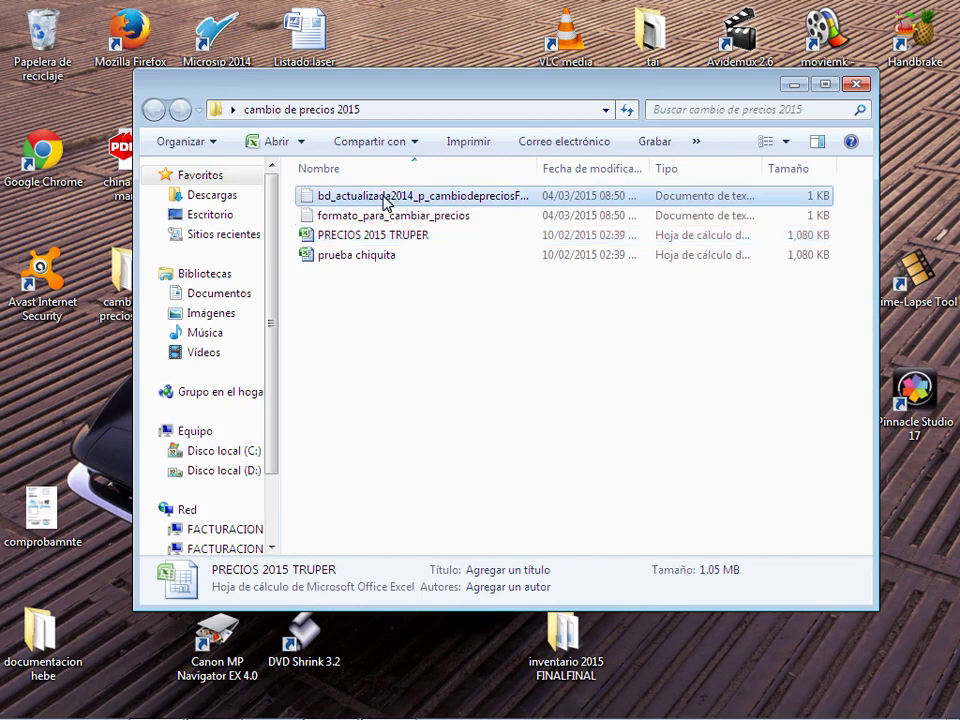
pyautogui.doubleClick(385, 198)
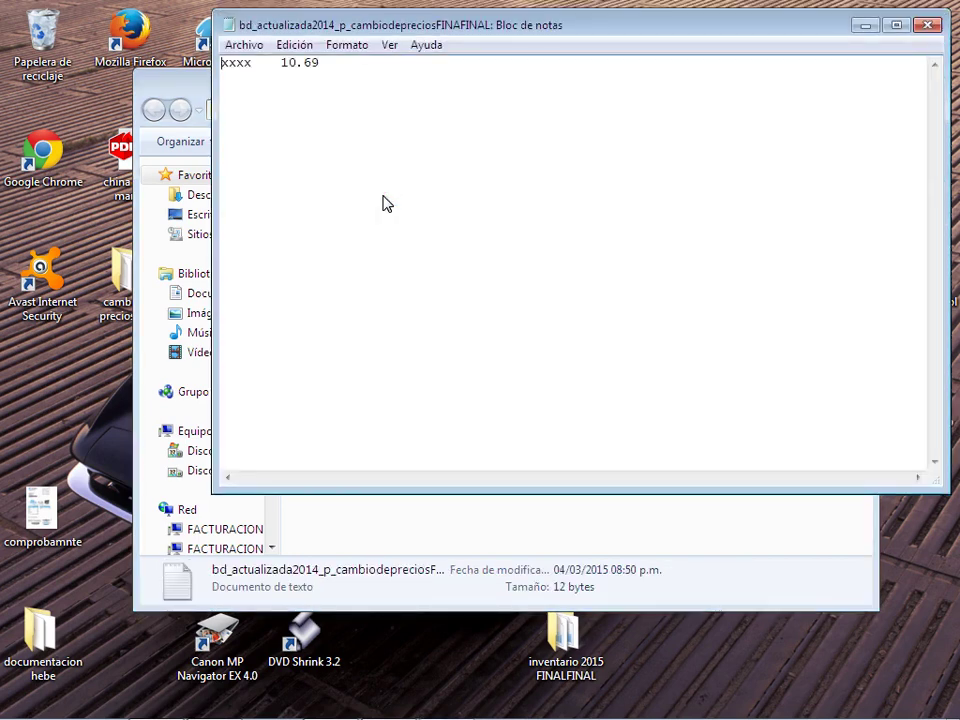
pyautogui.click(253, 64)
pyautogui.click(366, 88)
pyautogui.press('Up')
pyautogui.click(927, 24)
pyautogui.doubleClick(354, 216)
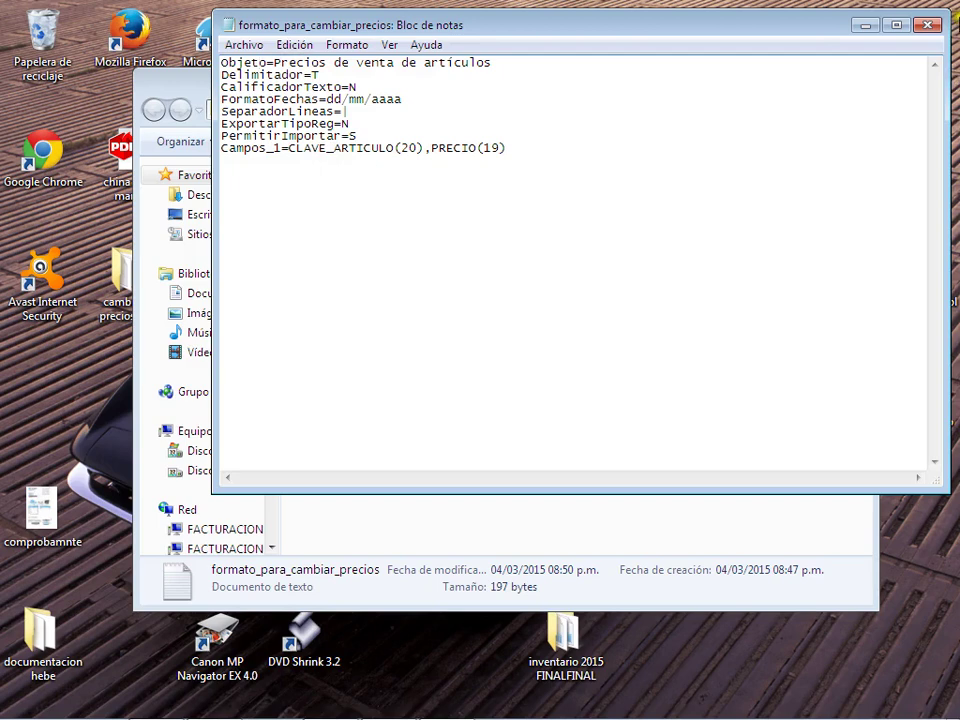
pyautogui.click(928, 24)
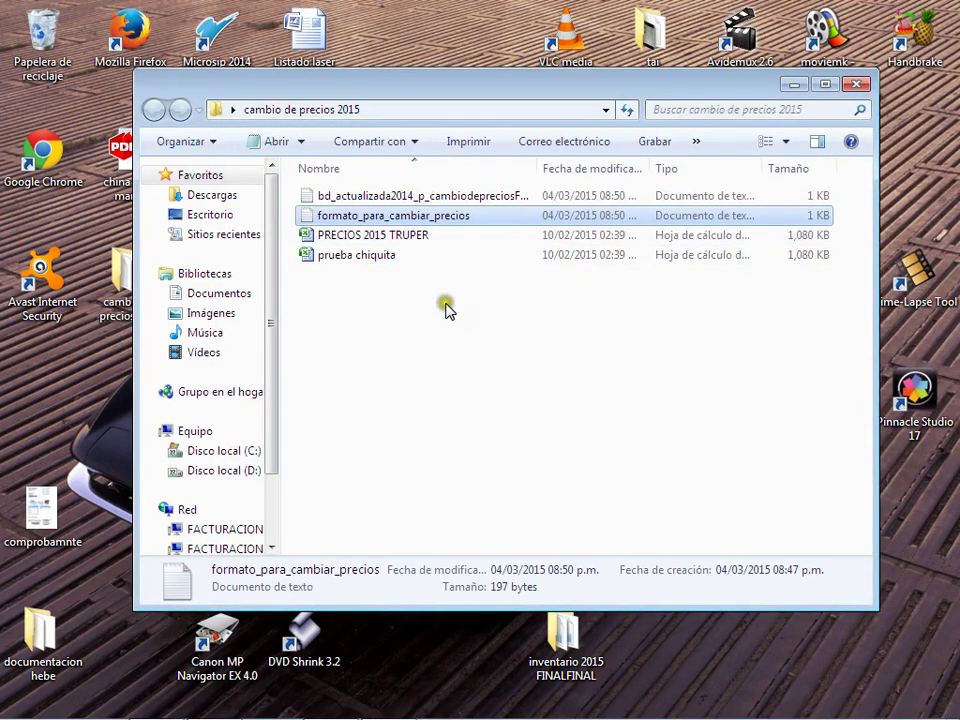
pyautogui.click(445, 303)
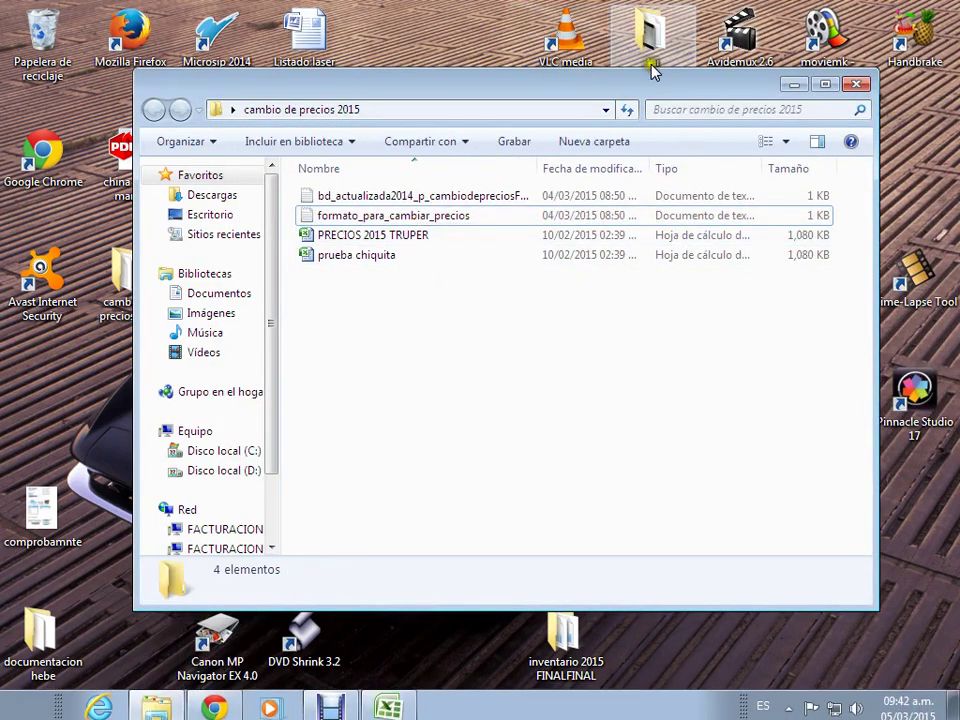
# Step: Launch Microsip 2014 and log in with the user's password
pyautogui.hotkey('alt', 'F4')
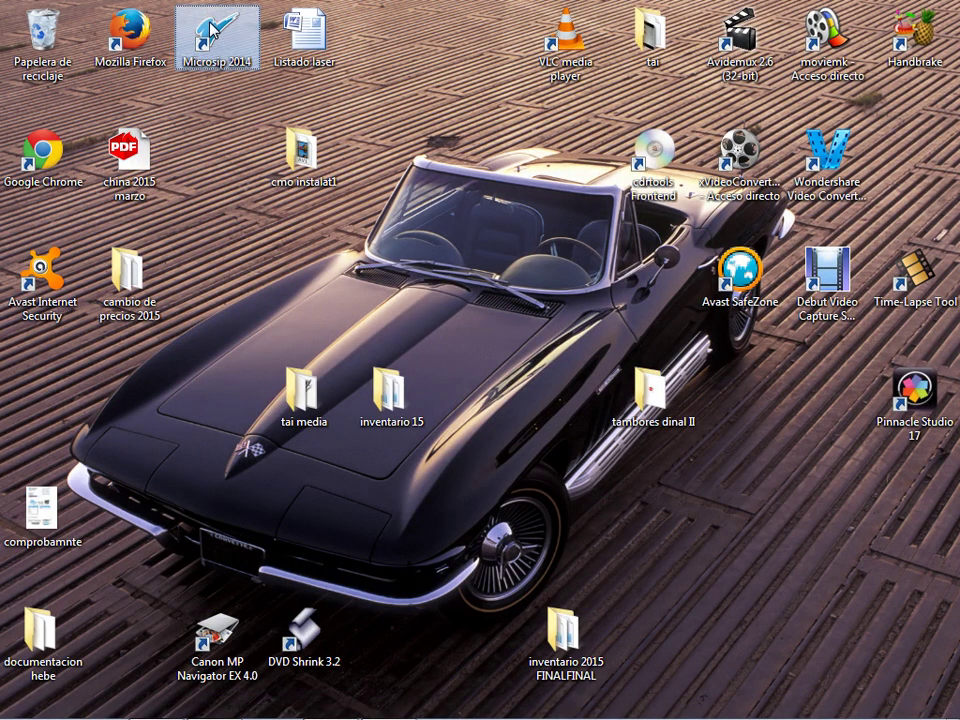
pyautogui.doubleClick(215, 40)
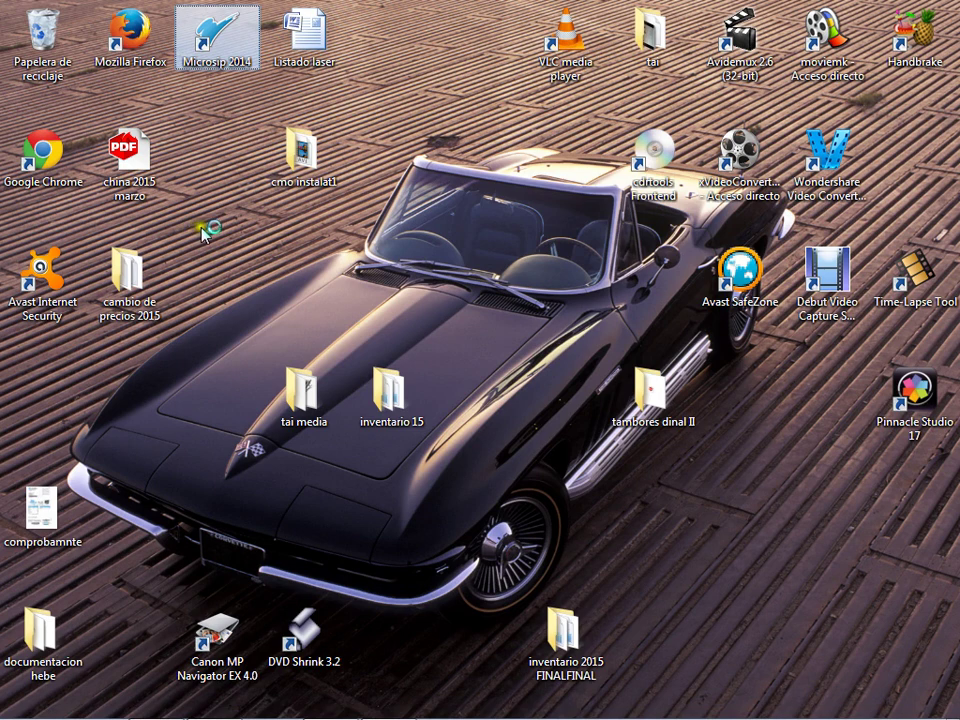
pyautogui.write('m')
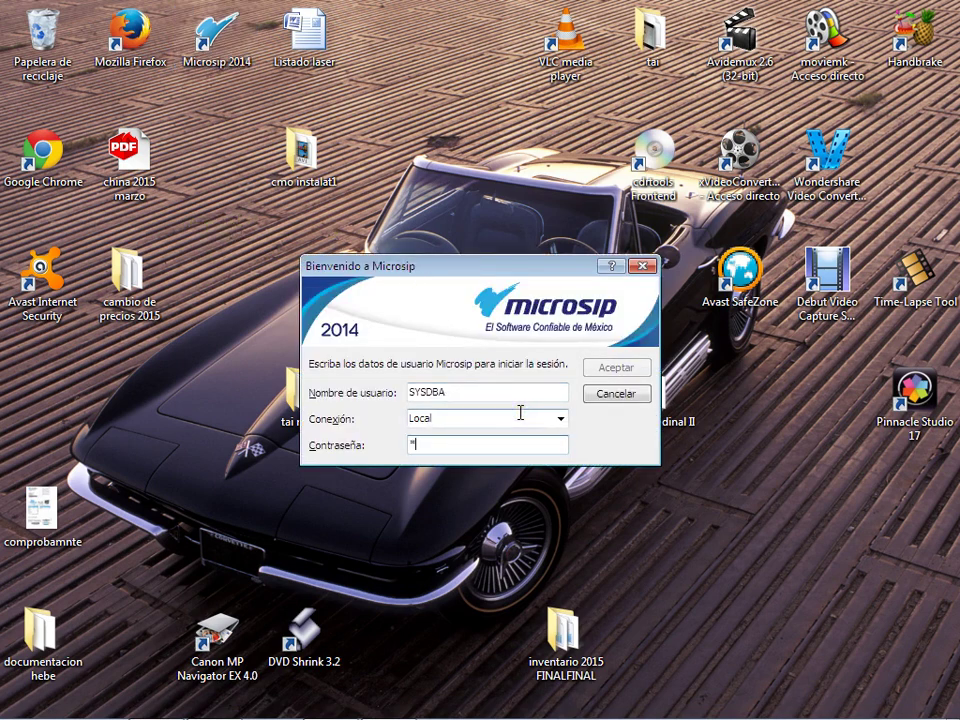
pyautogui.write('aste')
pyautogui.press('Return')
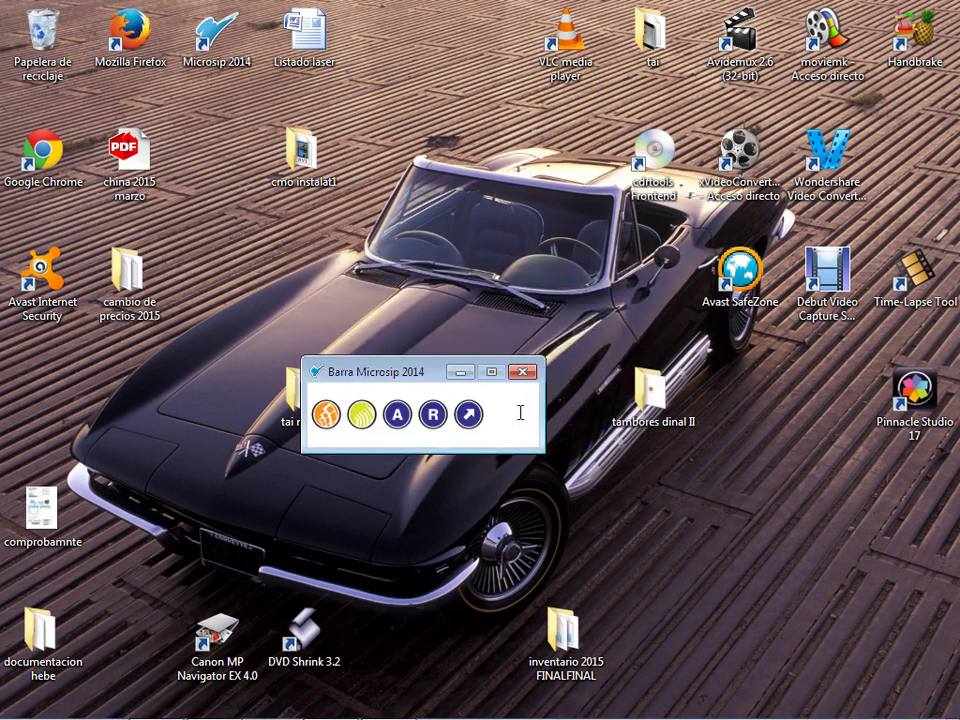
pyautogui.moveTo(441, 376); pyautogui.dragTo(470, 86)
# Step: In Administración del sistema, view the ILM company record unchanged, then bring up Herramientas
pyautogui.click(458, 123)
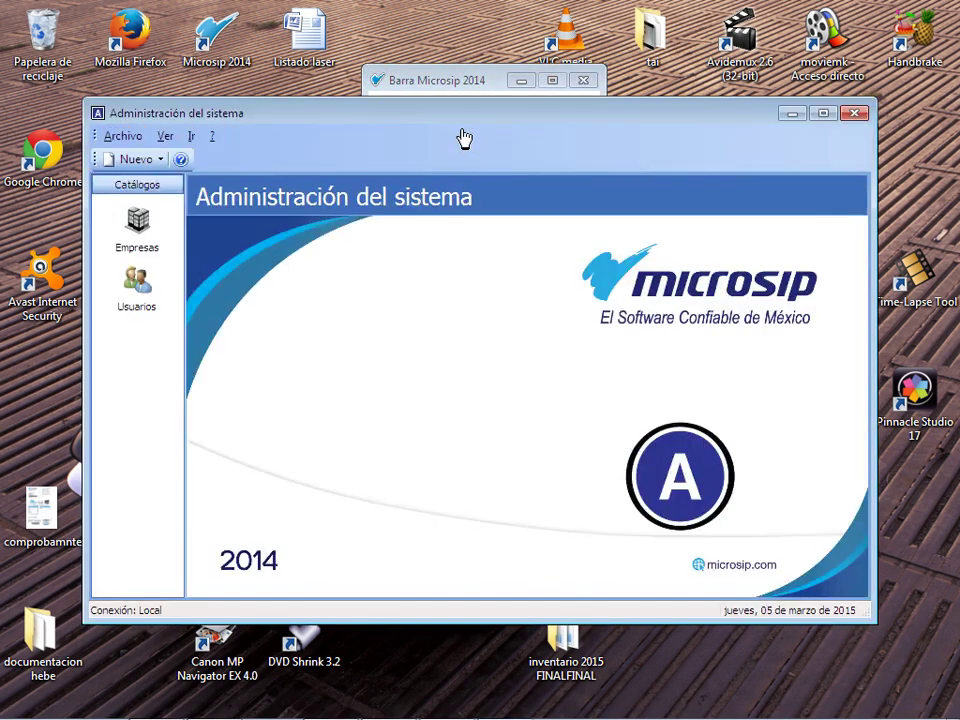
pyautogui.click(138, 220)
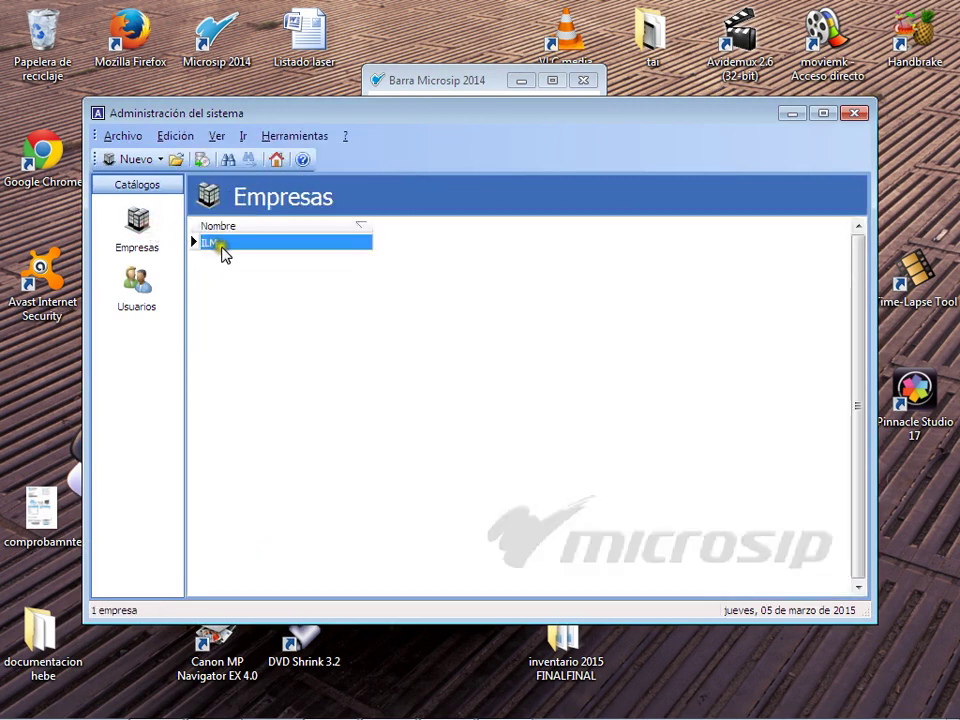
pyautogui.doubleClick(224, 244)
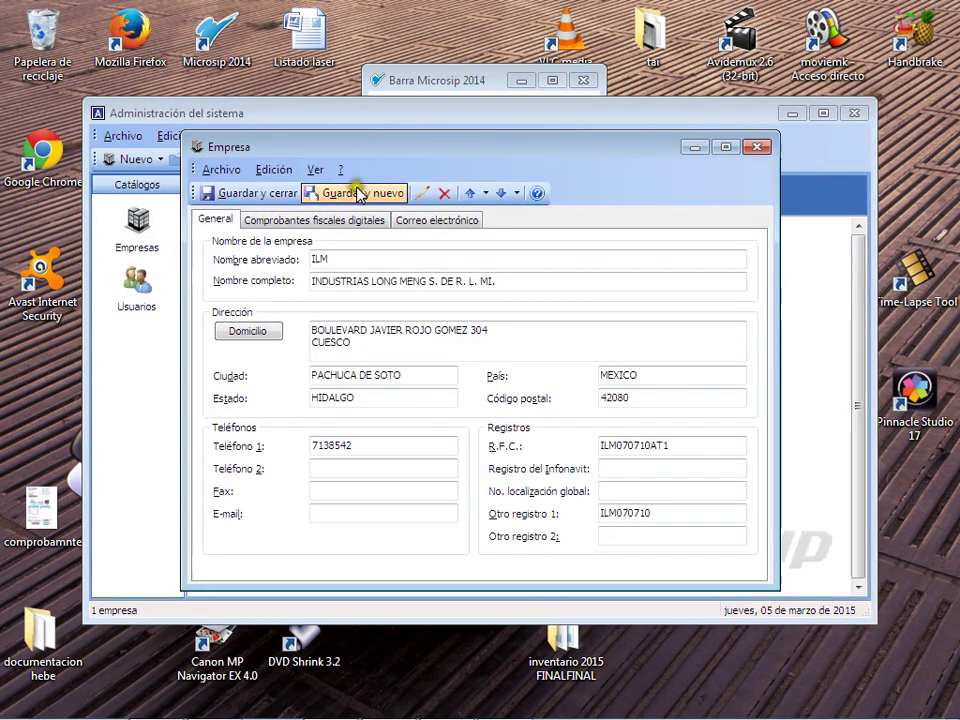
pyautogui.click(270, 170)
pyautogui.click(755, 147)
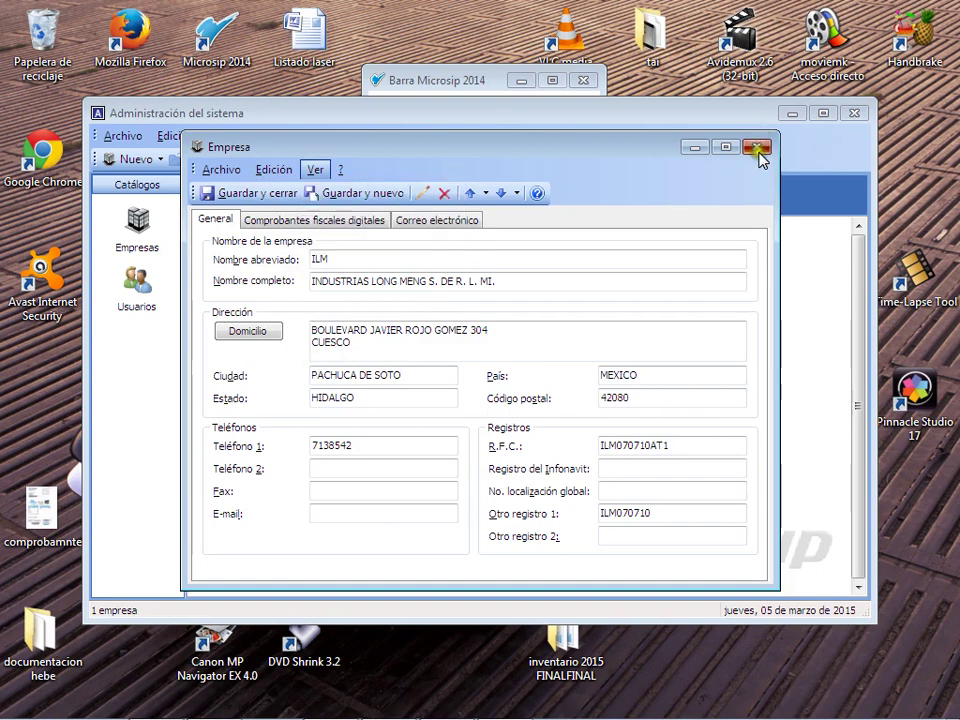
pyautogui.click(755, 147)
pyautogui.click(272, 140)
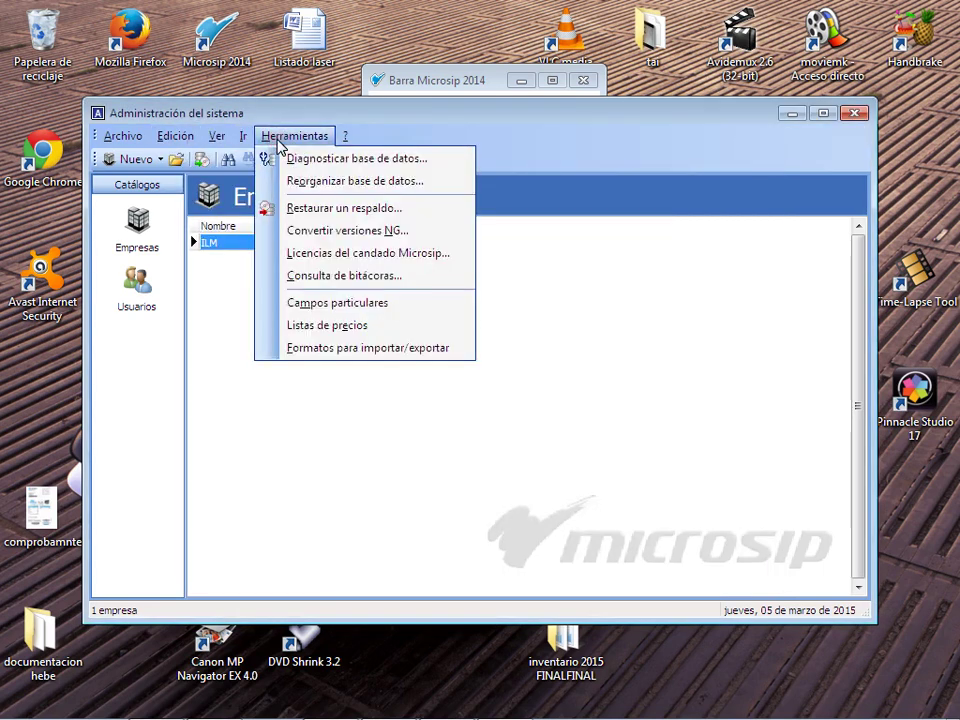
# Step: Start a format for article sale prices with tab delimiter and no text qualifier
pyautogui.click(368, 346)
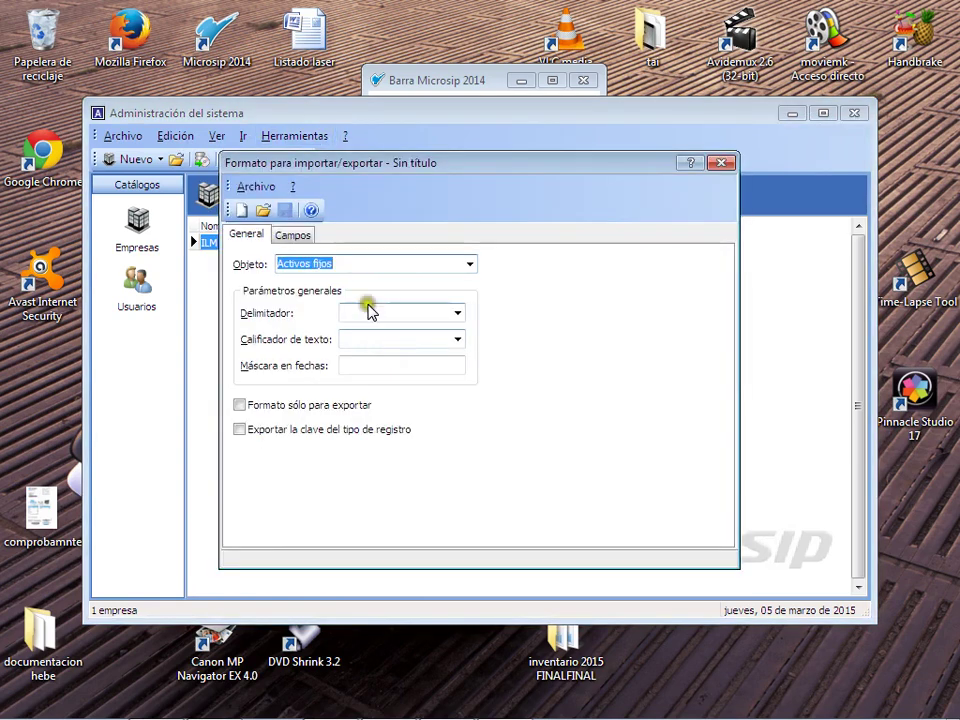
pyautogui.click(469, 264)
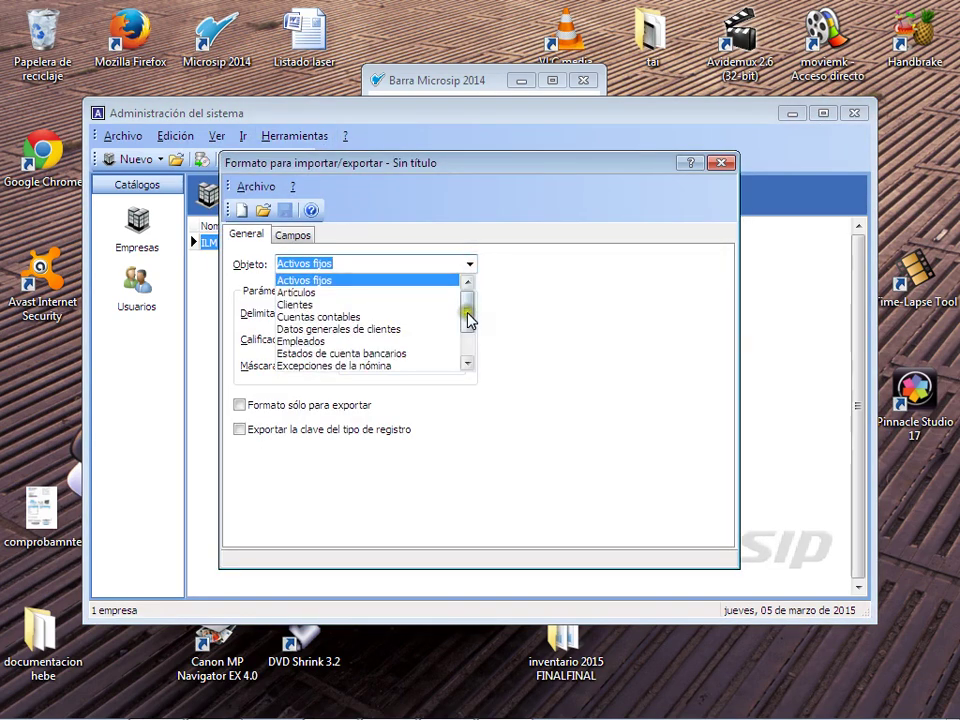
pyautogui.moveTo(468, 318); pyautogui.dragTo(463, 328)
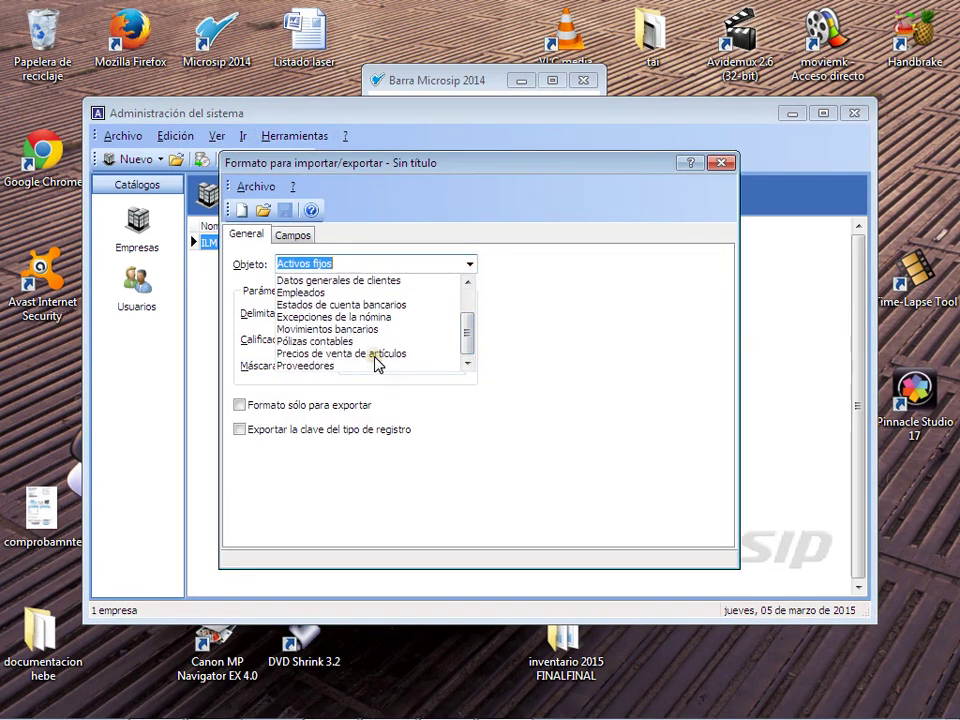
pyautogui.click(375, 354)
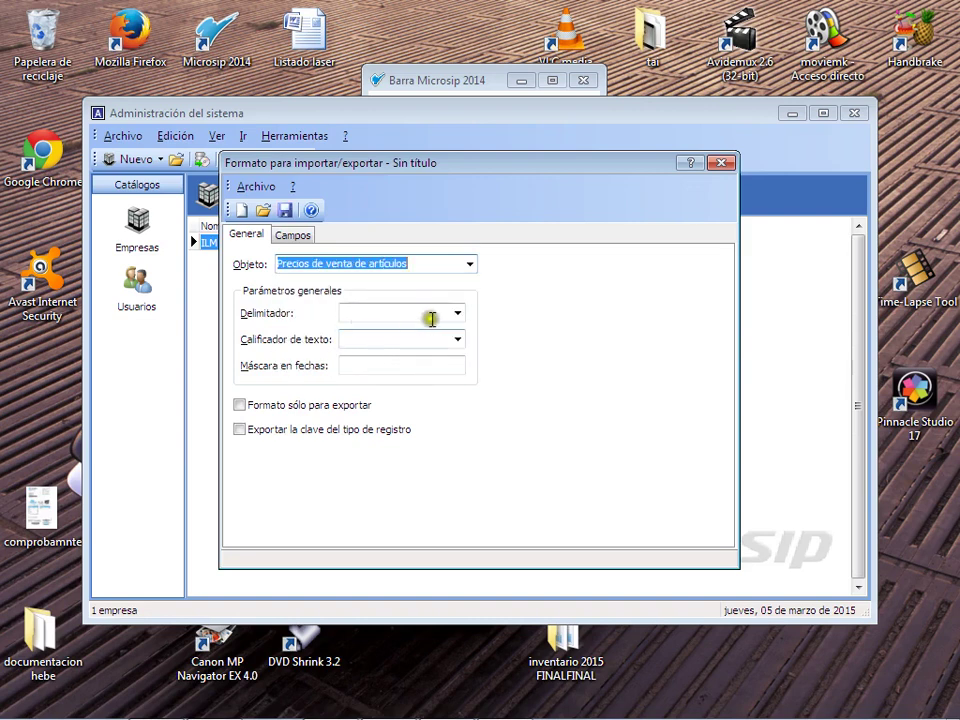
pyautogui.click(457, 315)
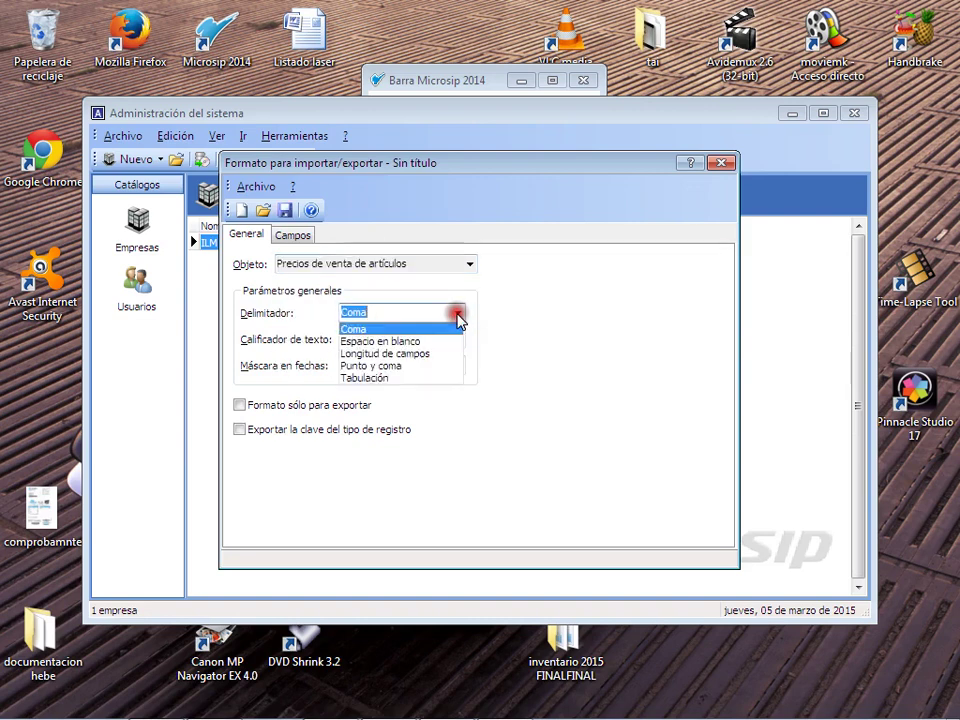
pyautogui.click(390, 379)
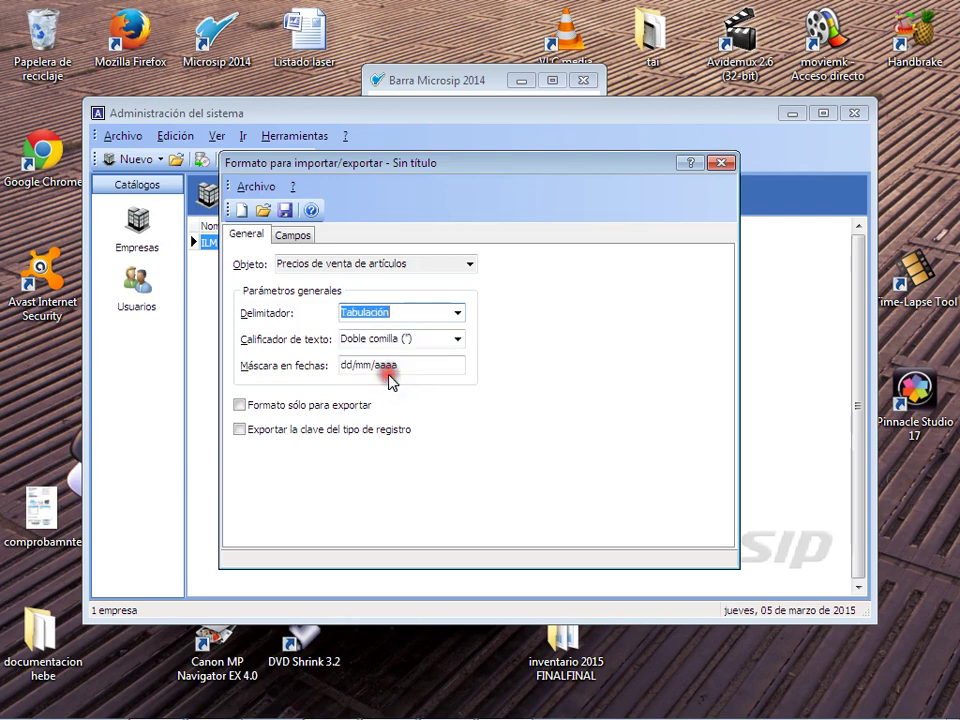
pyautogui.click(457, 340)
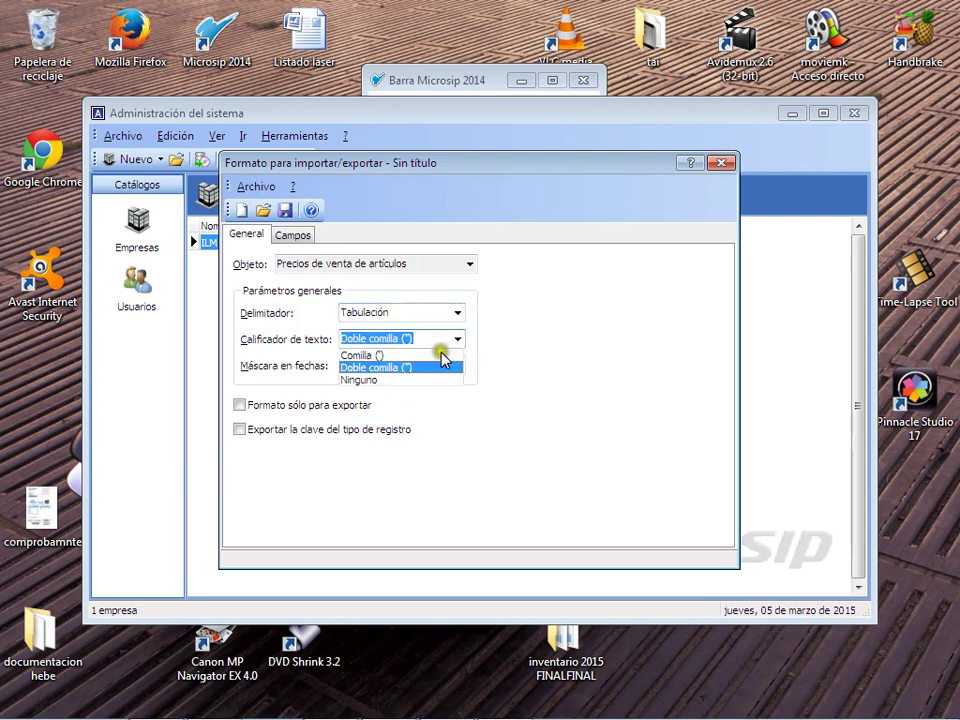
pyautogui.click(392, 380)
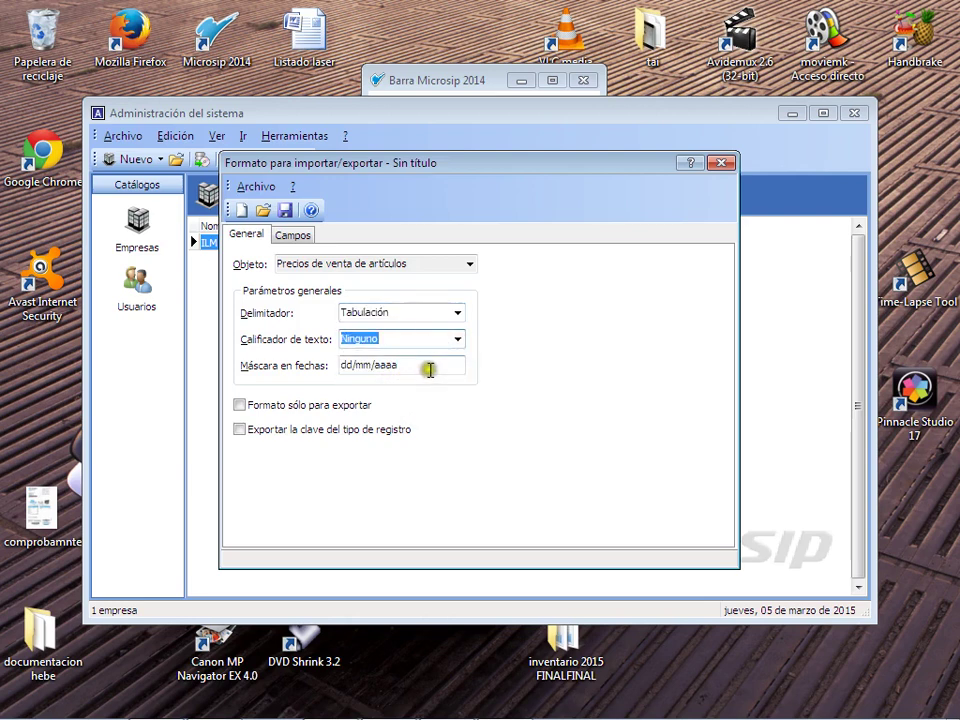
# Step: Add the CLAVE_ARTICULO and PRECIO fields to the format
pyautogui.click(293, 236)
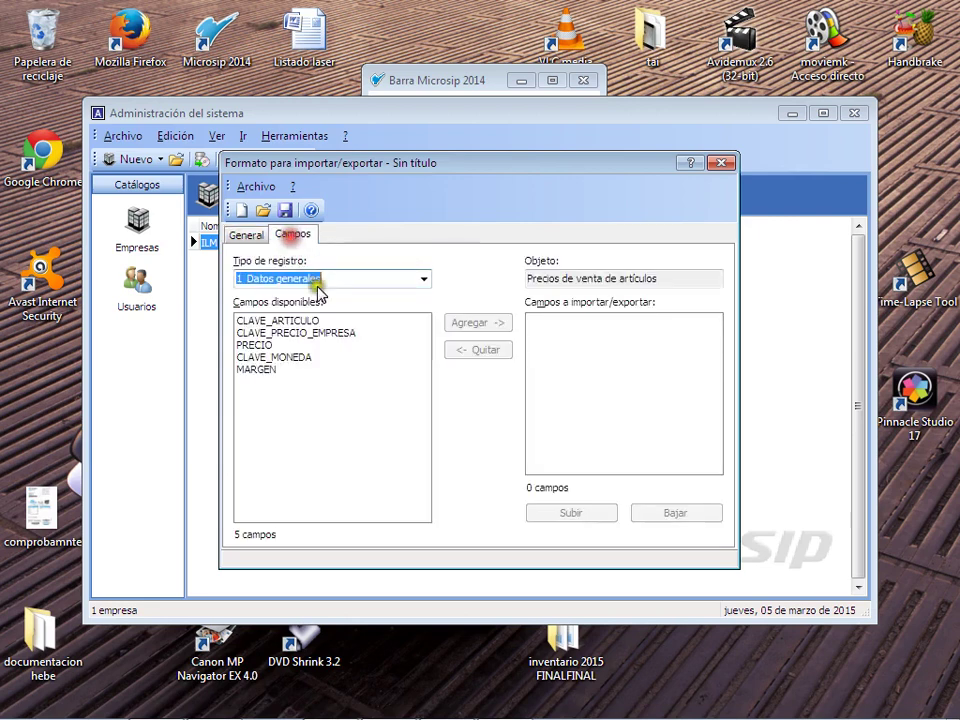
pyautogui.click(345, 321)
pyautogui.click(472, 323)
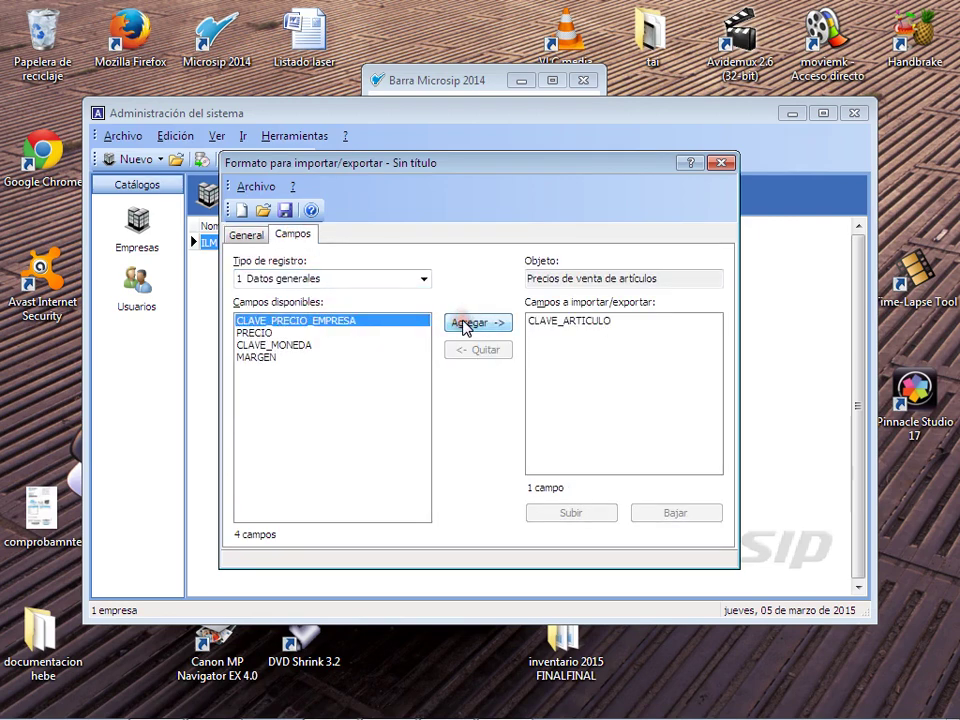
pyautogui.click(300, 332)
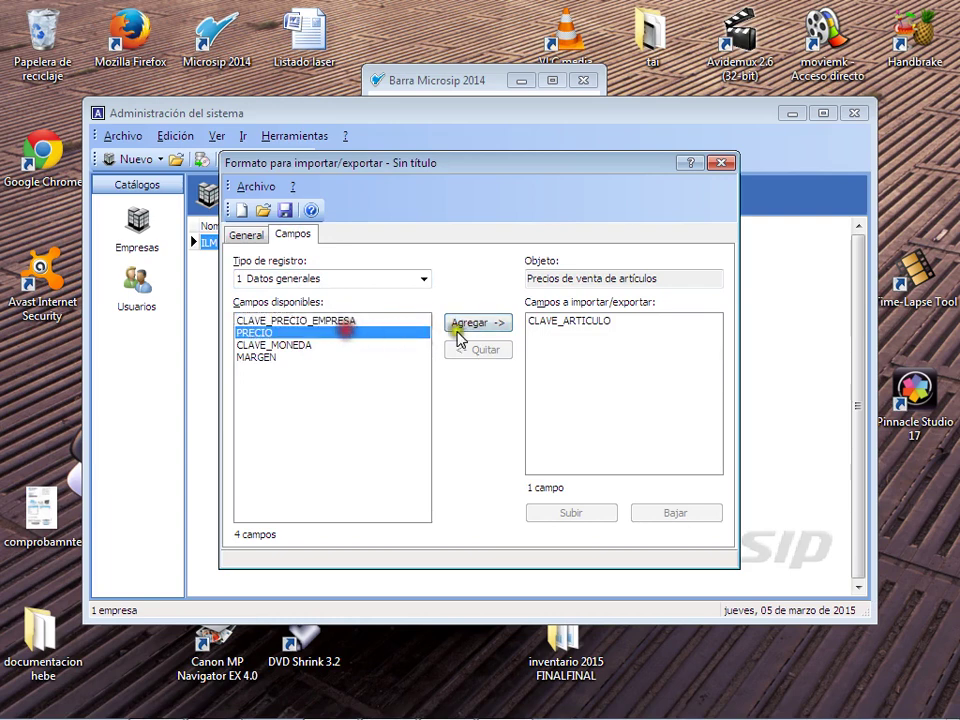
pyautogui.click(476, 323)
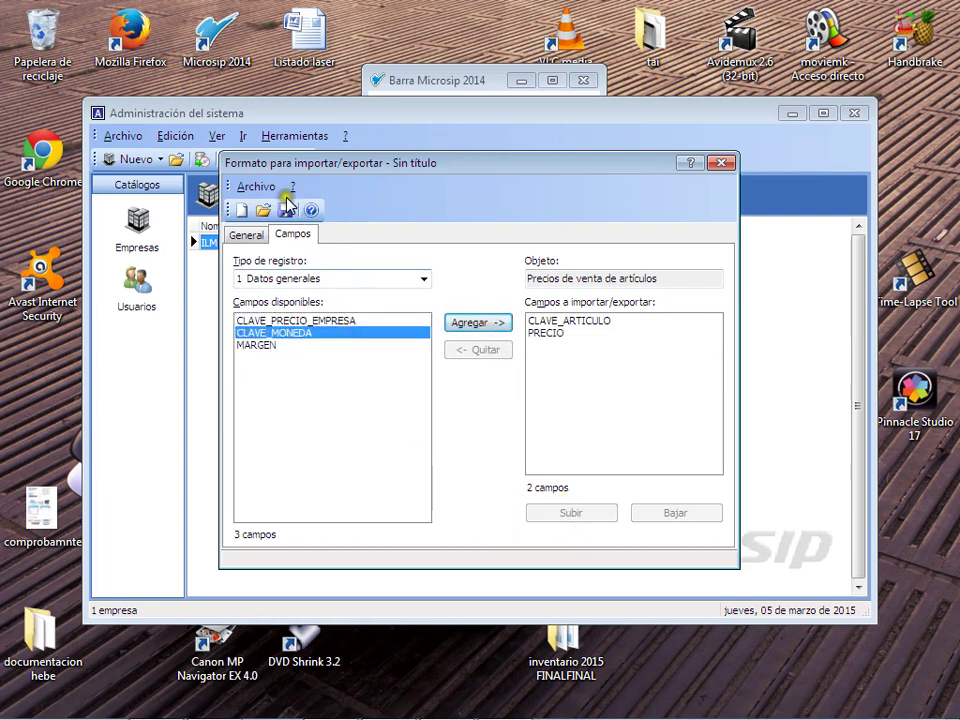
# Step: Discard the unsaved format, close Administración del sistema and reopen the cambio de precios 2015 folder
pyautogui.click(720, 168)
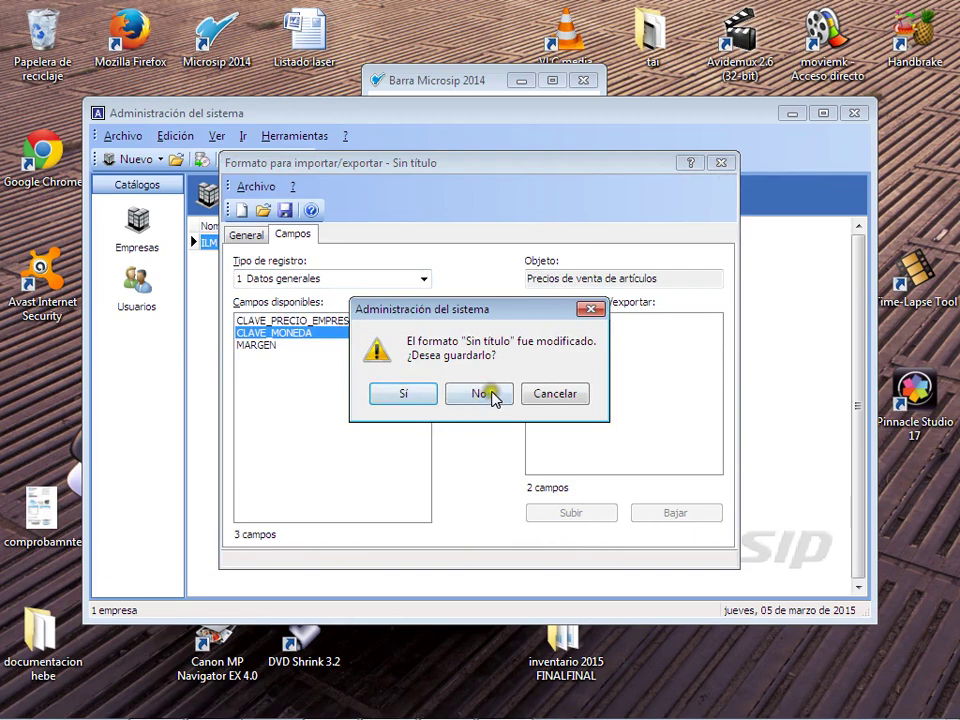
pyautogui.click(489, 394)
pyautogui.click(855, 113)
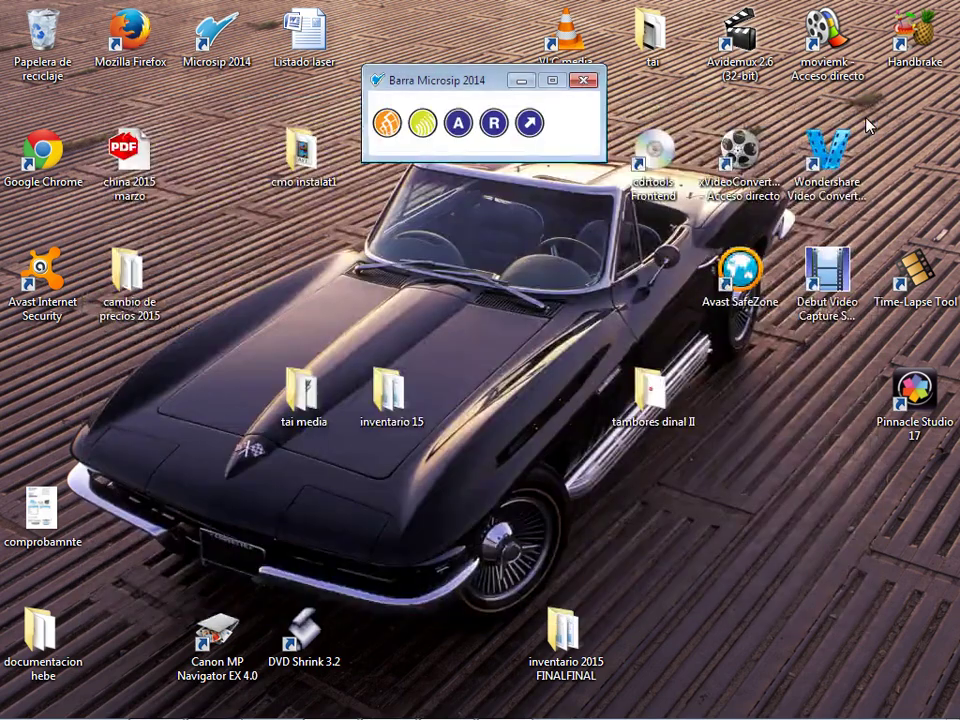
pyautogui.doubleClick(130, 272)
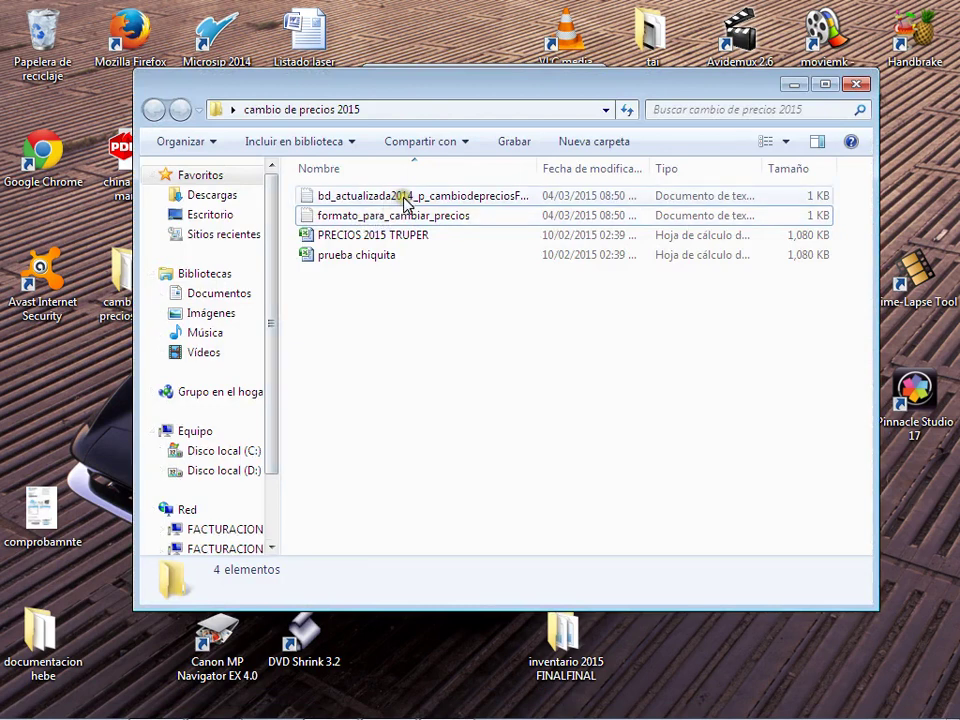
# Step: Review formato_para_cambiar_precios in Notepad, showing CLAVE_ARTICULO and PRECIO fields, then close it
pyautogui.click(408, 218)
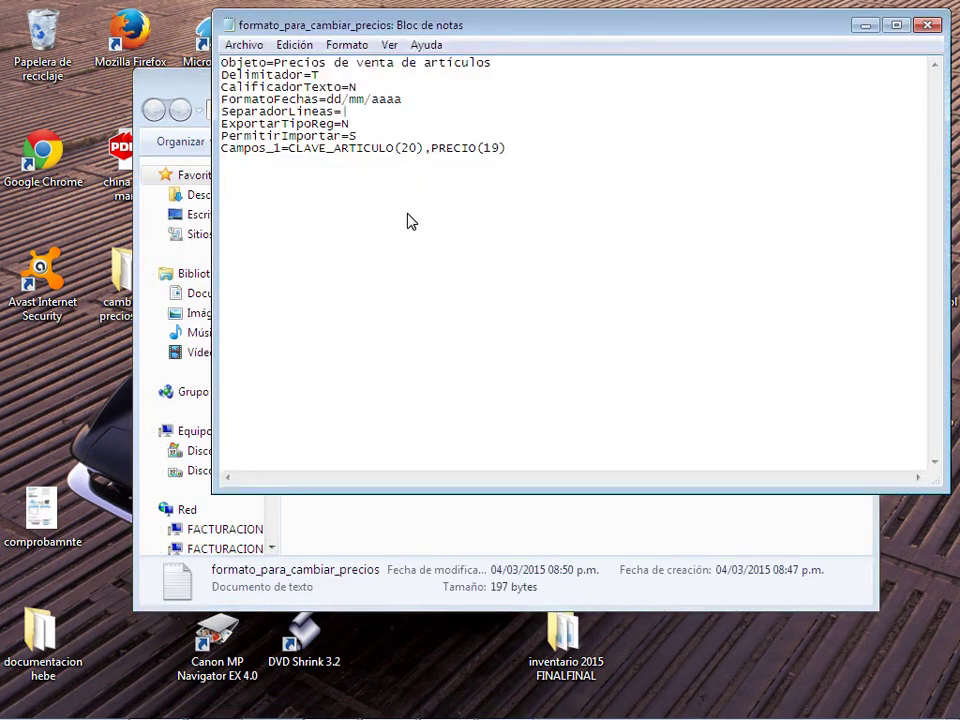
pyautogui.click(654, 194)
pyautogui.click(925, 31)
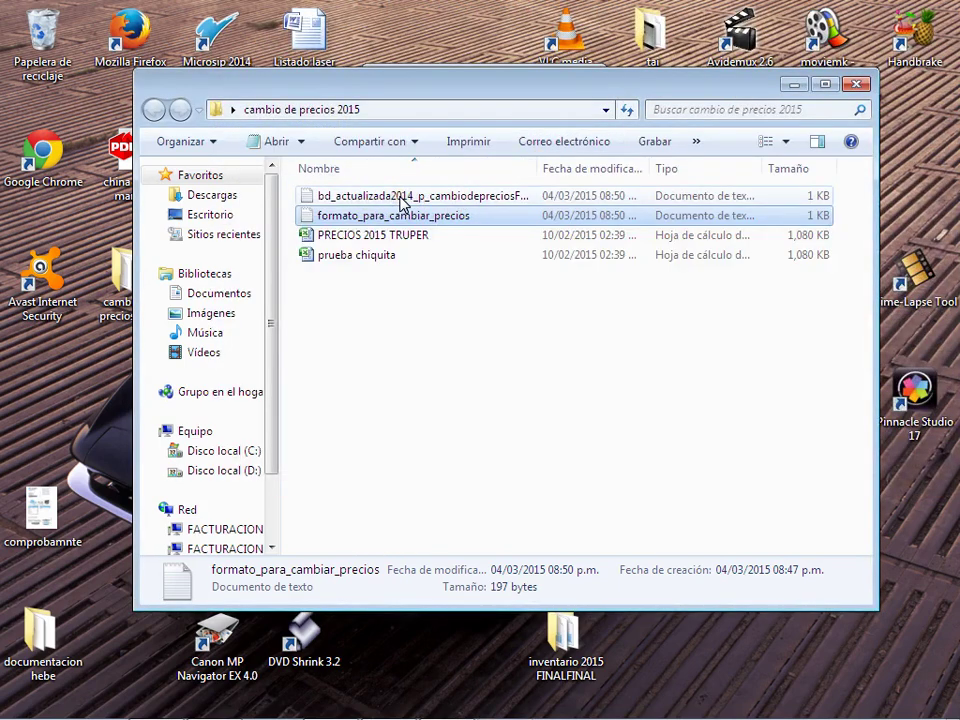
pyautogui.doubleClick(397, 198)
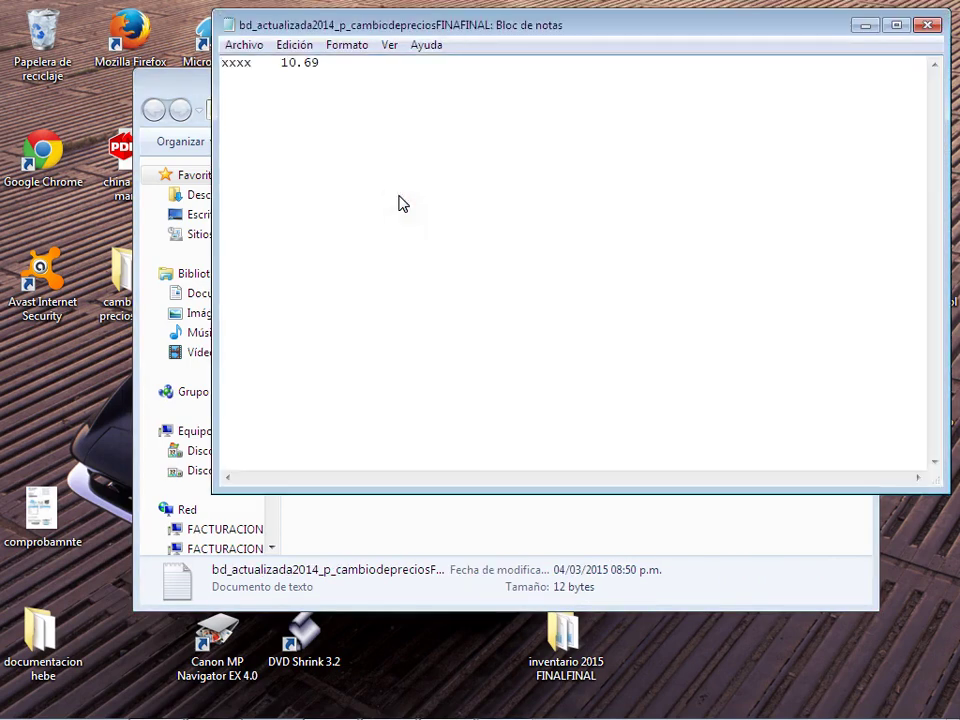
pyautogui.click(379, 157)
pyautogui.moveTo(221, 62); pyautogui.dragTo(297, 62)
pyautogui.click(290, 62)
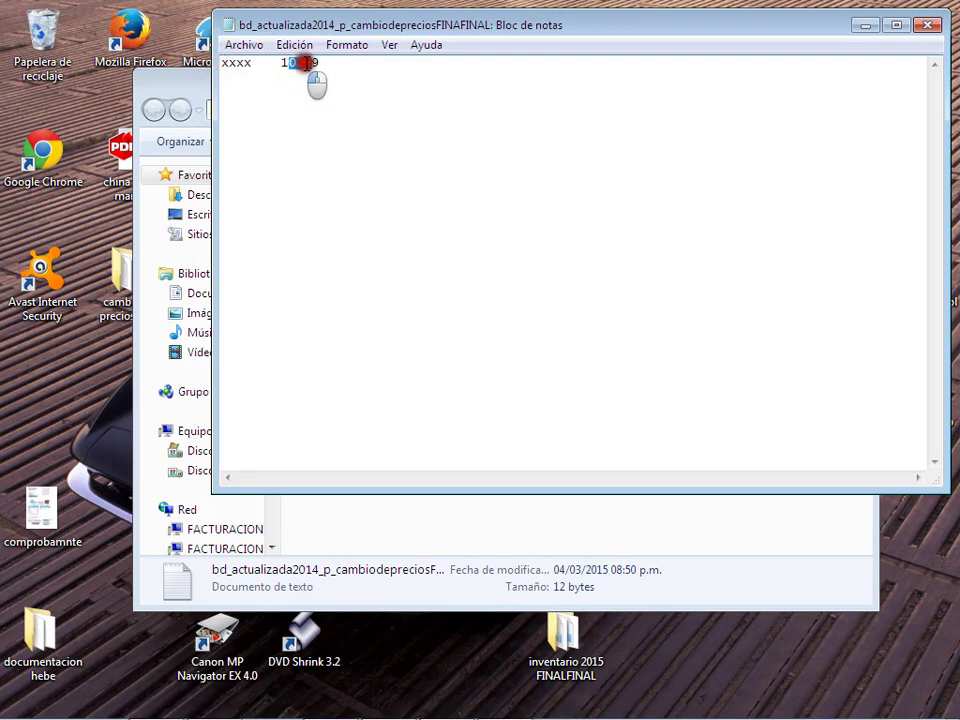
pyautogui.click(927, 25)
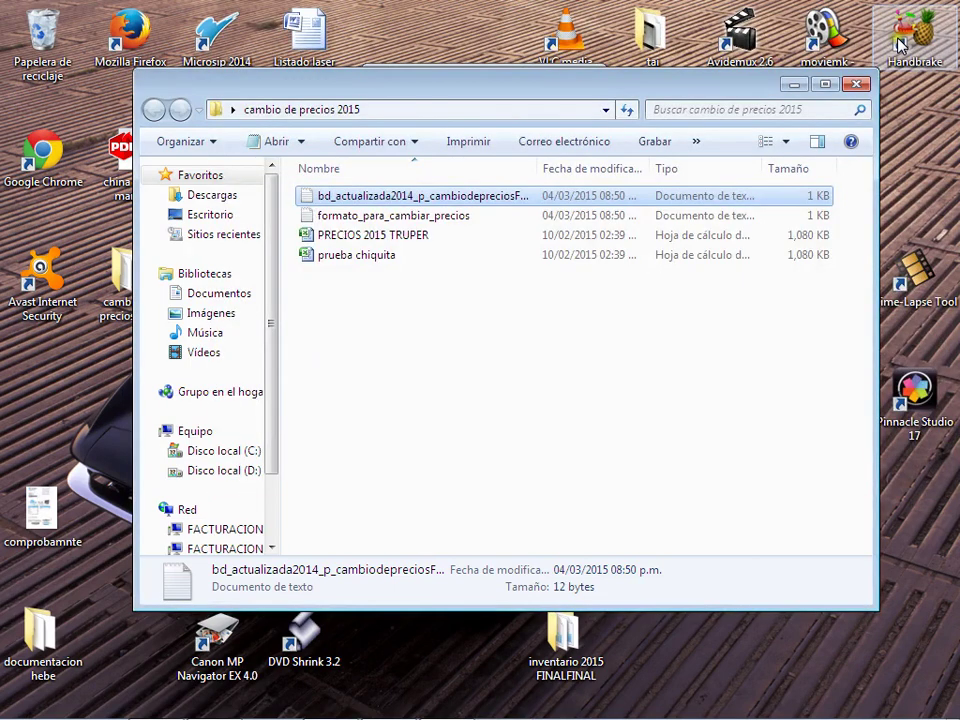
# Step: Launch Punto de venta from the Microsip bar and open its Artículos catalogue of 9,274 items
pyautogui.click(470, 318)
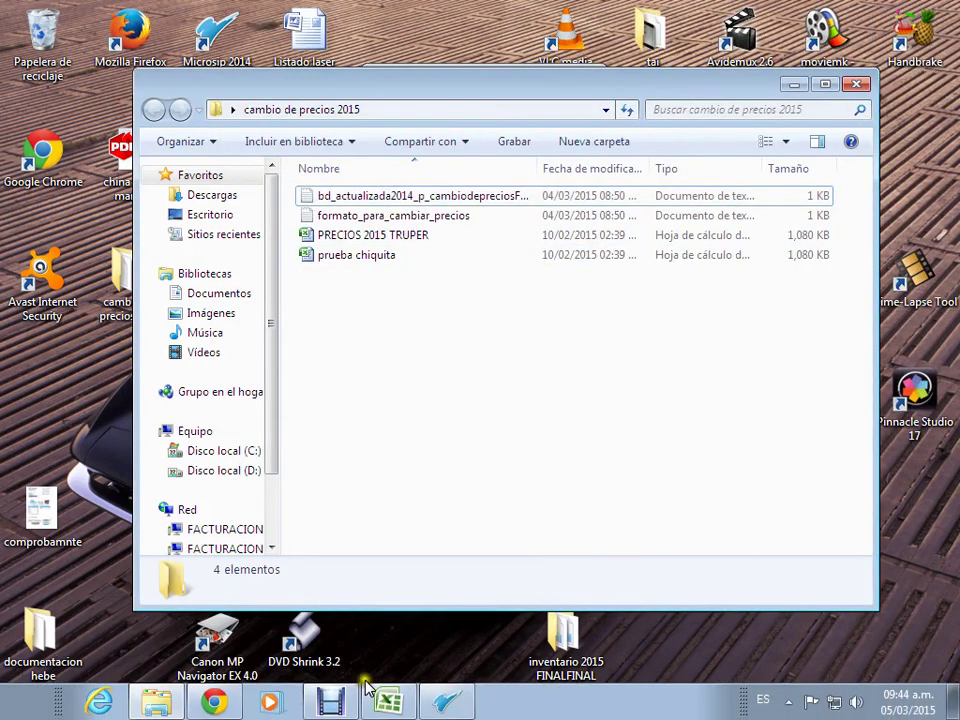
pyautogui.click(443, 700)
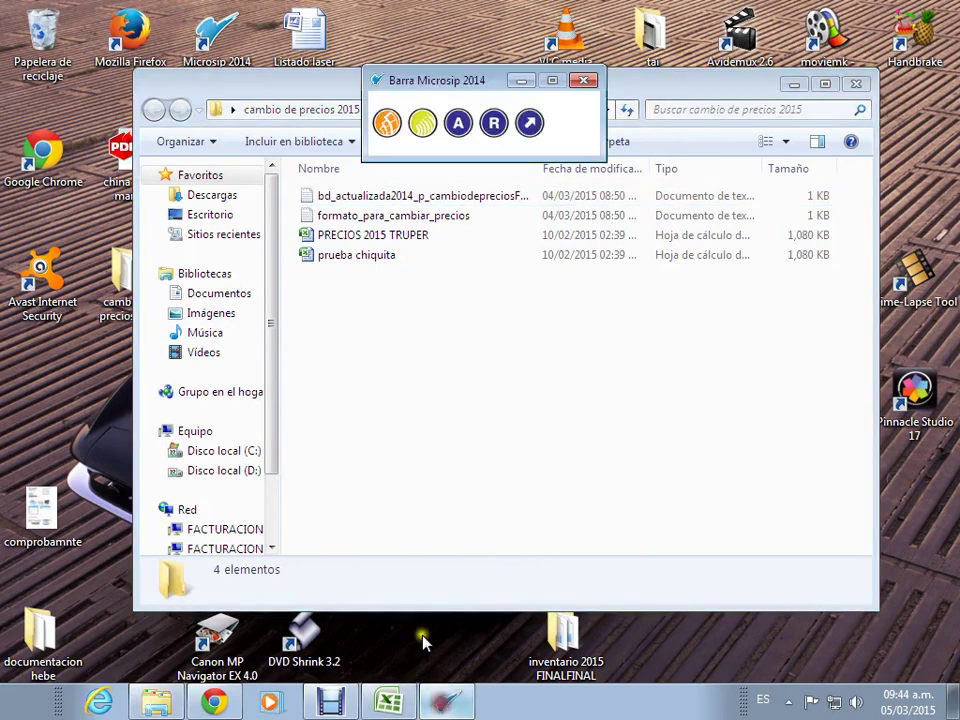
pyautogui.click(424, 124)
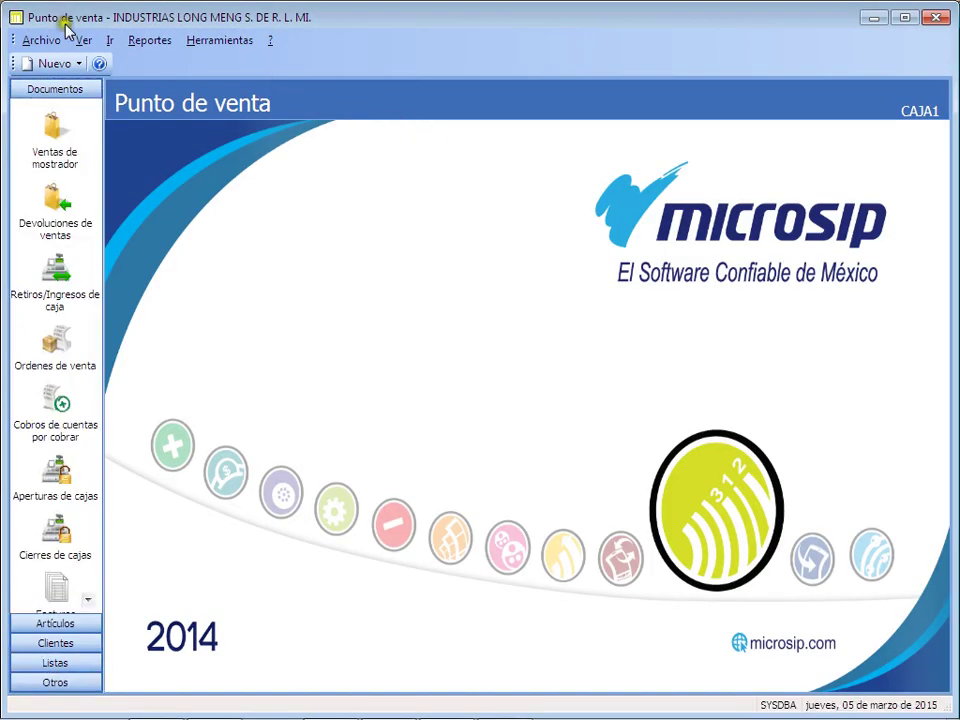
pyautogui.click(40, 621)
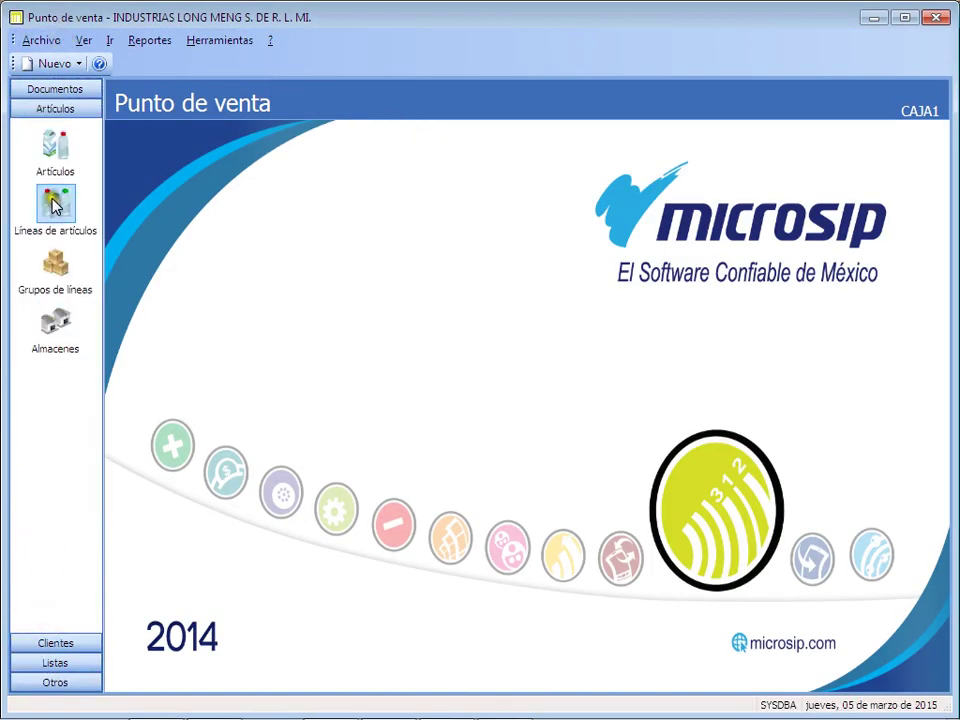
pyautogui.click(56, 155)
pyautogui.click(38, 41)
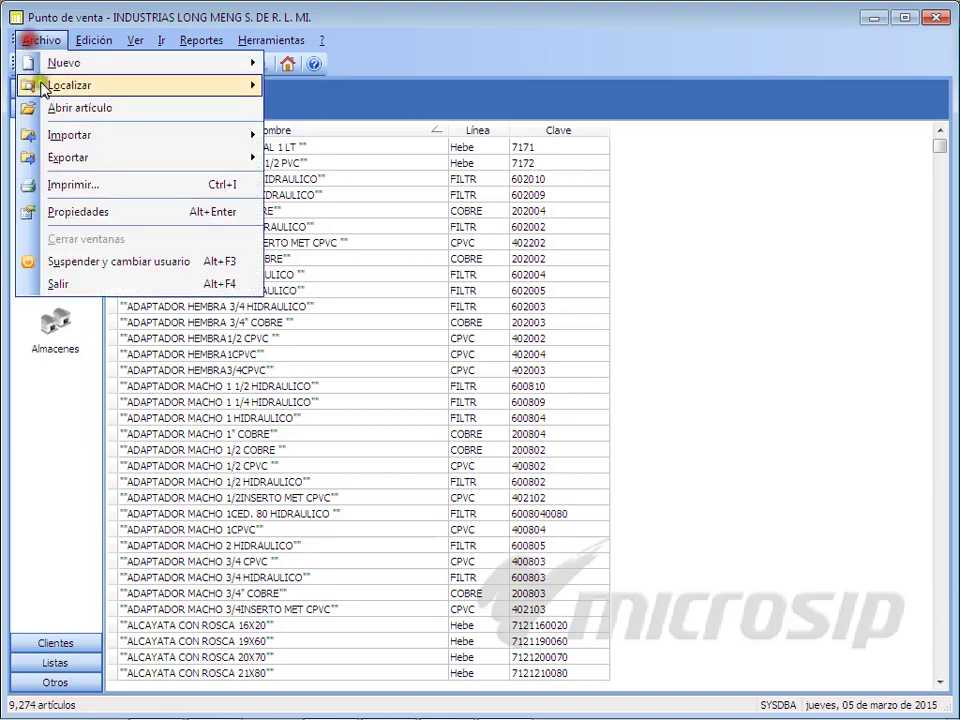
# Step: Set up the sale-price import with the bd_actualizada2014 file and formato_para_cambiar_precios format
pyautogui.moveTo(145, 135)
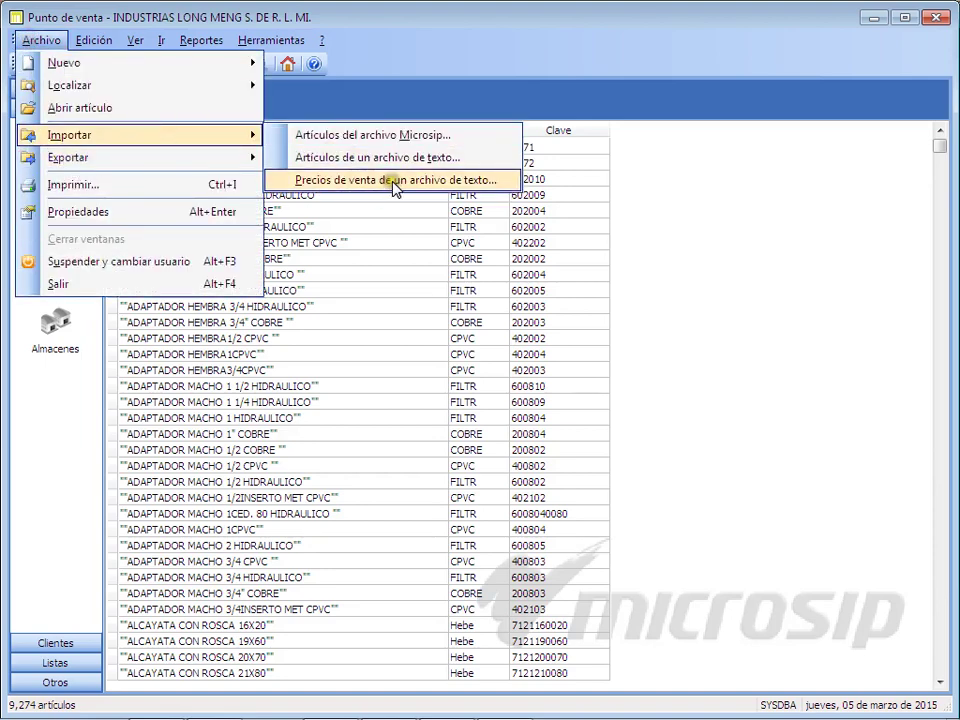
pyautogui.click(390, 183)
pyautogui.moveTo(574, 328); pyautogui.dragTo(621, 328)
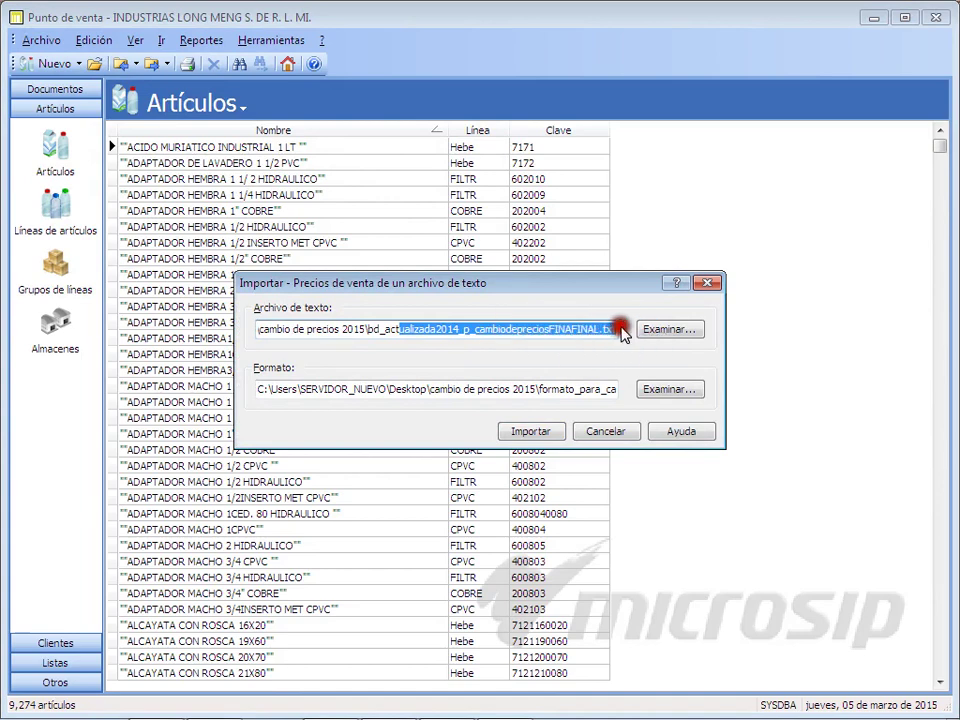
pyautogui.click(570, 389)
pyautogui.moveTo(570, 389); pyautogui.dragTo(600, 388)
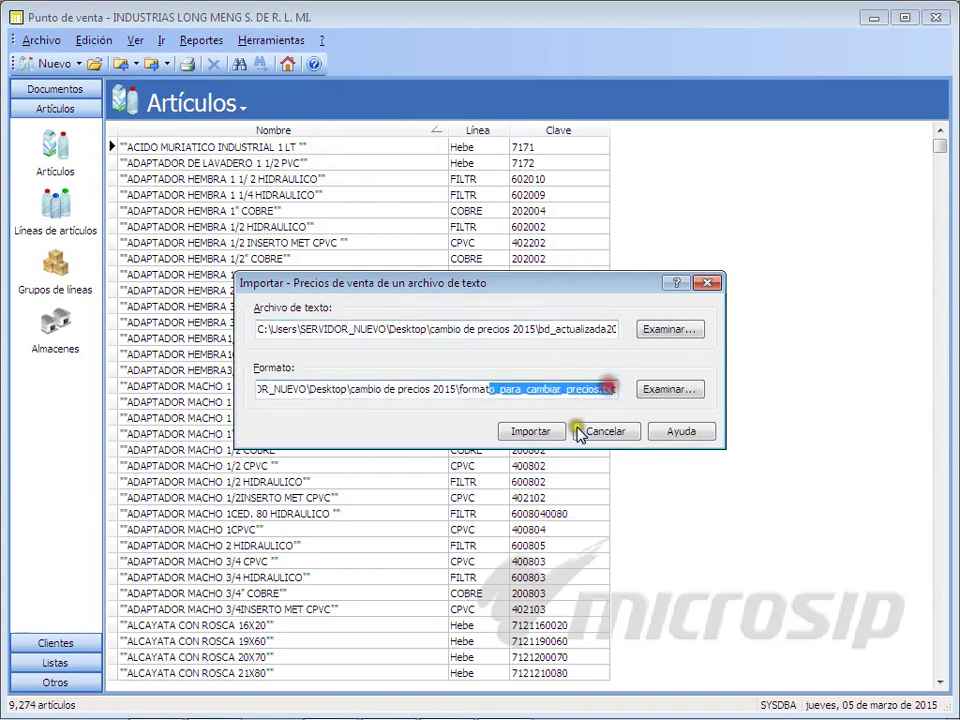
pyautogui.click(603, 437)
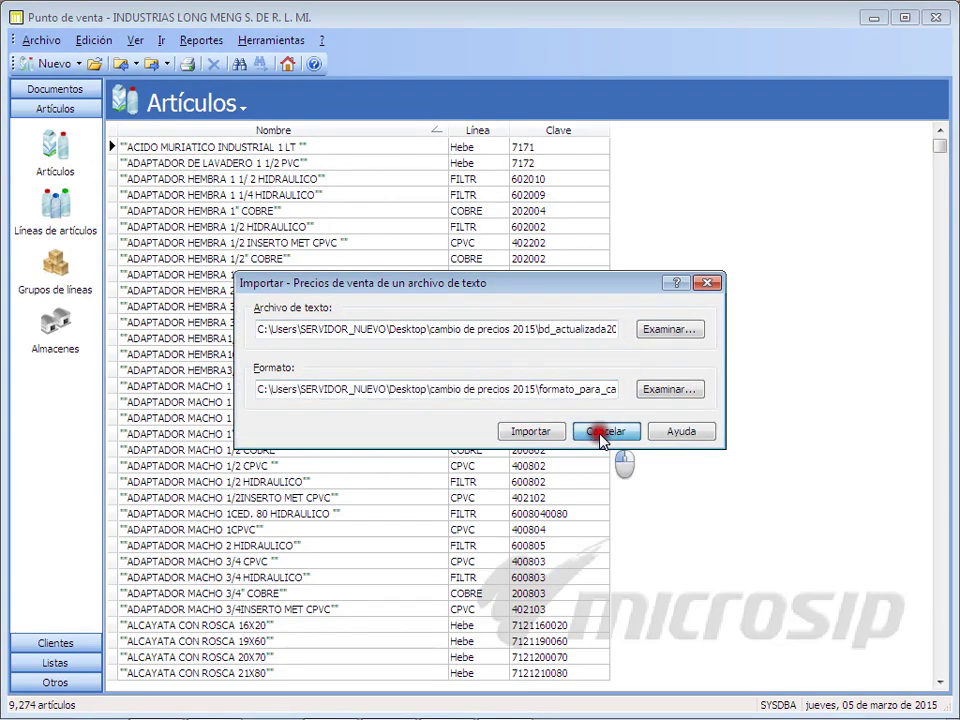
pyautogui.moveTo(598, 328); pyautogui.dragTo(675, 343)
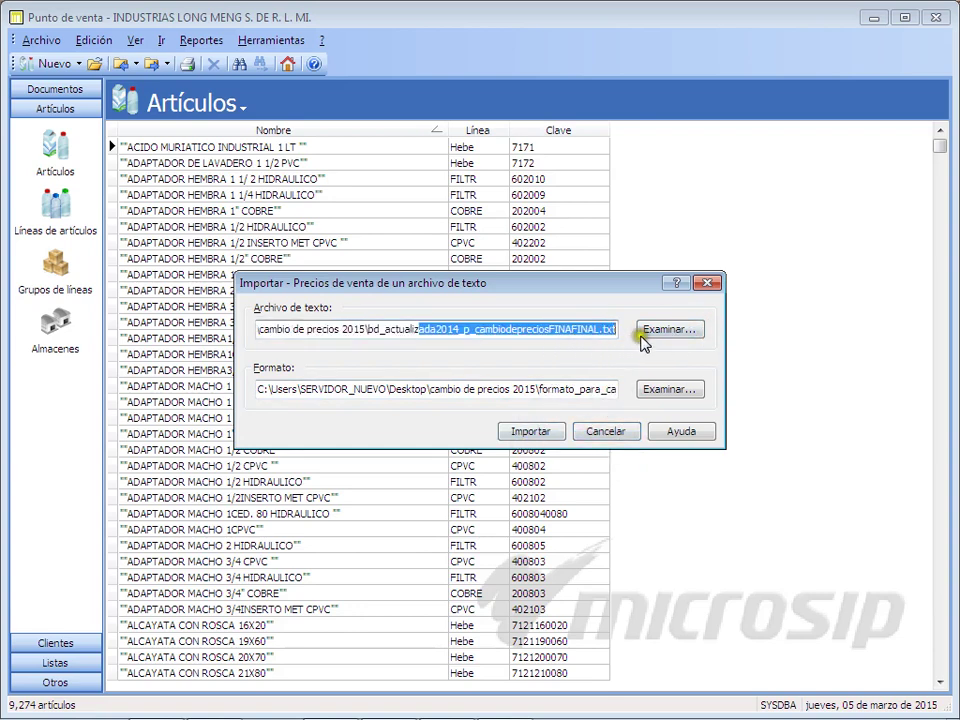
# Step: Run the price import, confirming with the database password
pyautogui.click(530, 432)
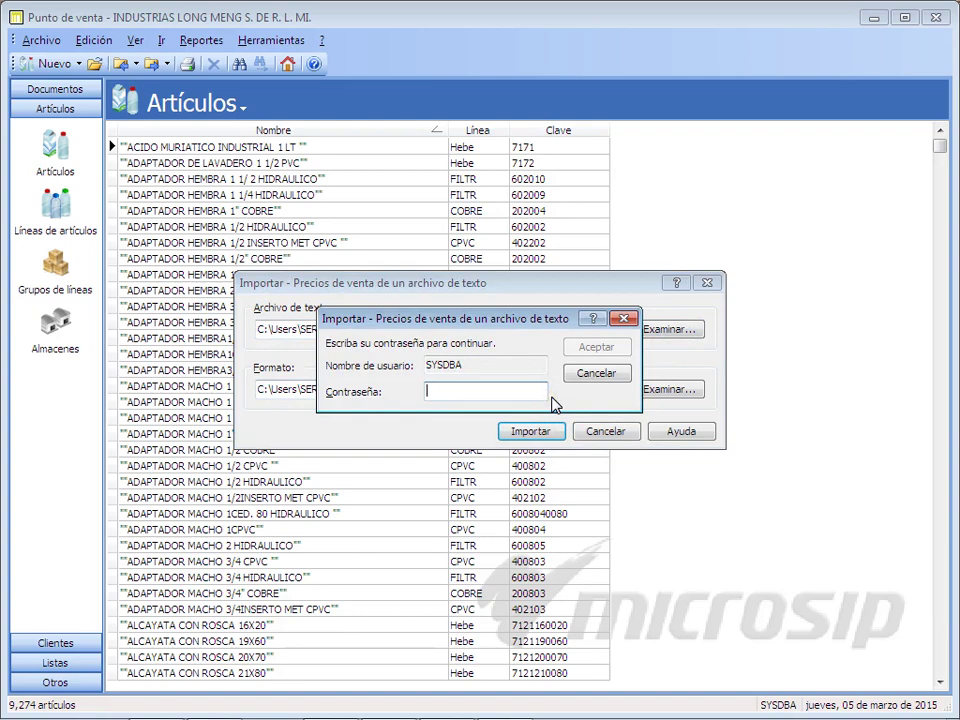
pyautogui.write('***')
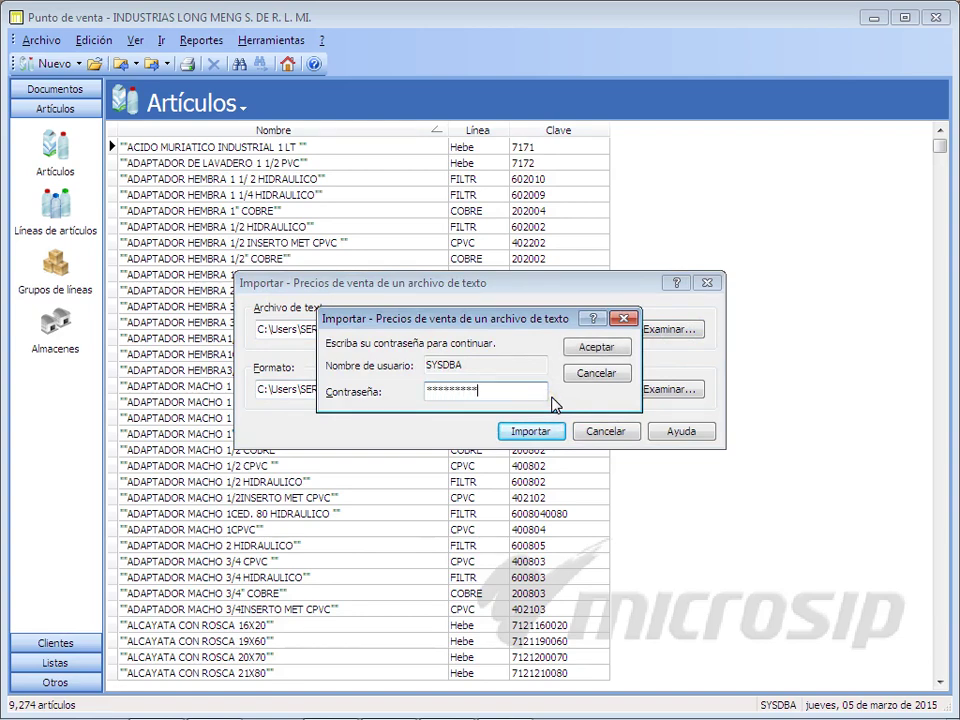
pyautogui.press('Return')
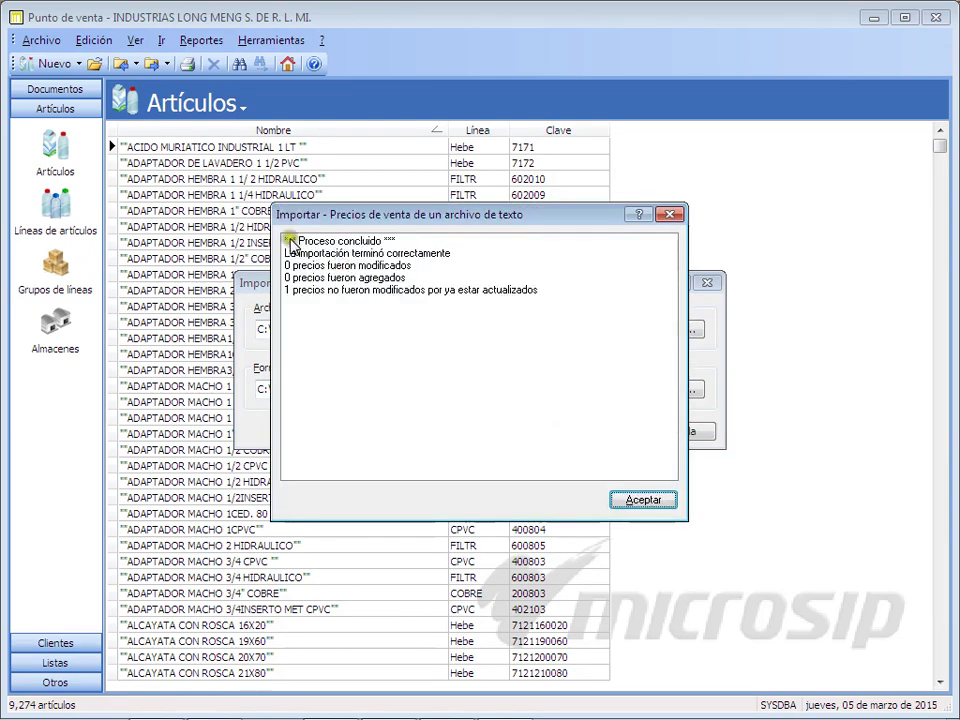
# Step: Review the import report (0 modified, 0 added, 1 already up to date) and close it
pyautogui.click(371, 292)
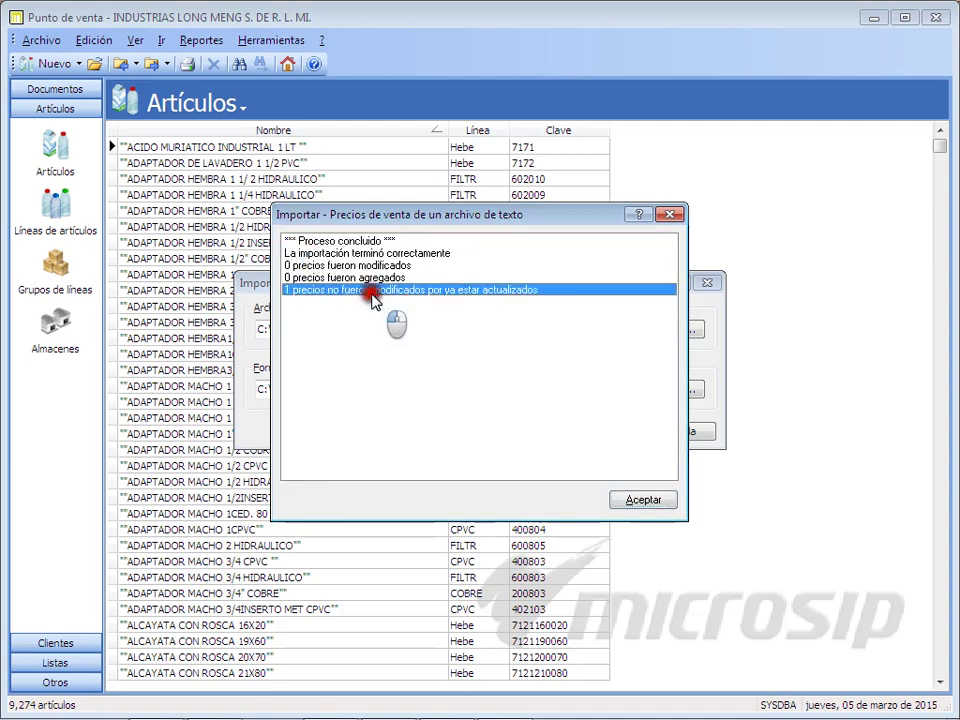
pyautogui.moveTo(371, 297); pyautogui.dragTo(434, 297)
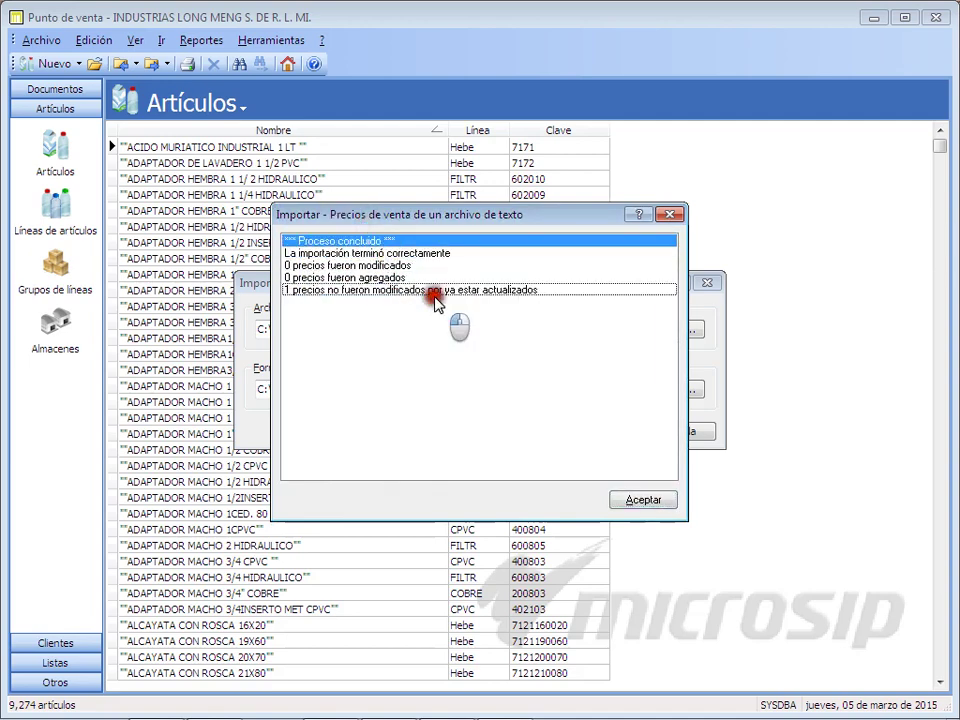
pyautogui.click(416, 253)
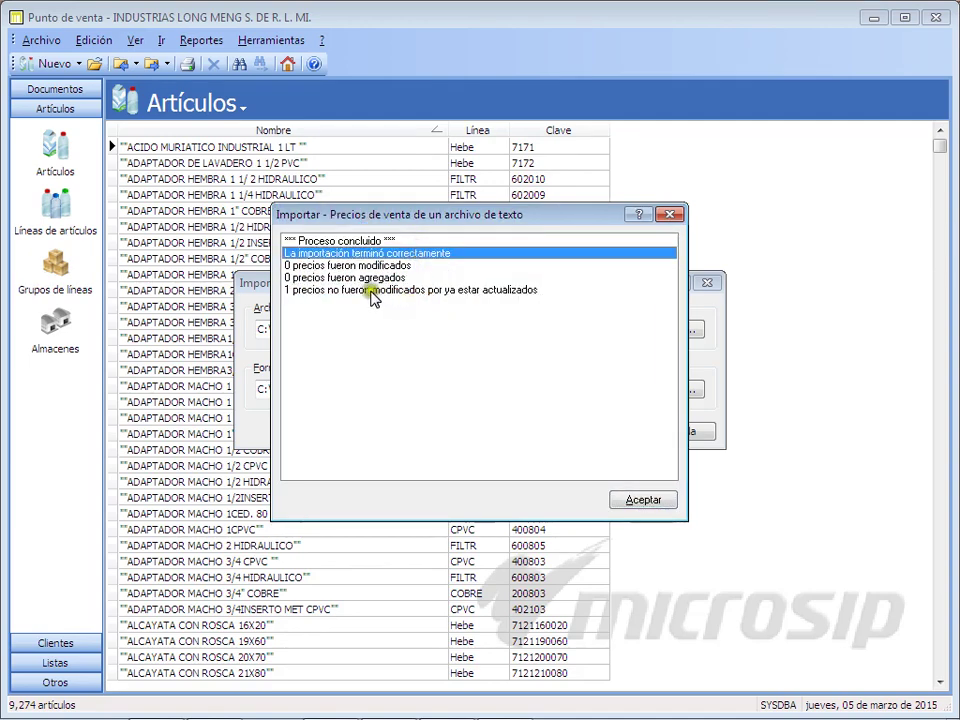
pyautogui.click(489, 290)
pyautogui.click(521, 315)
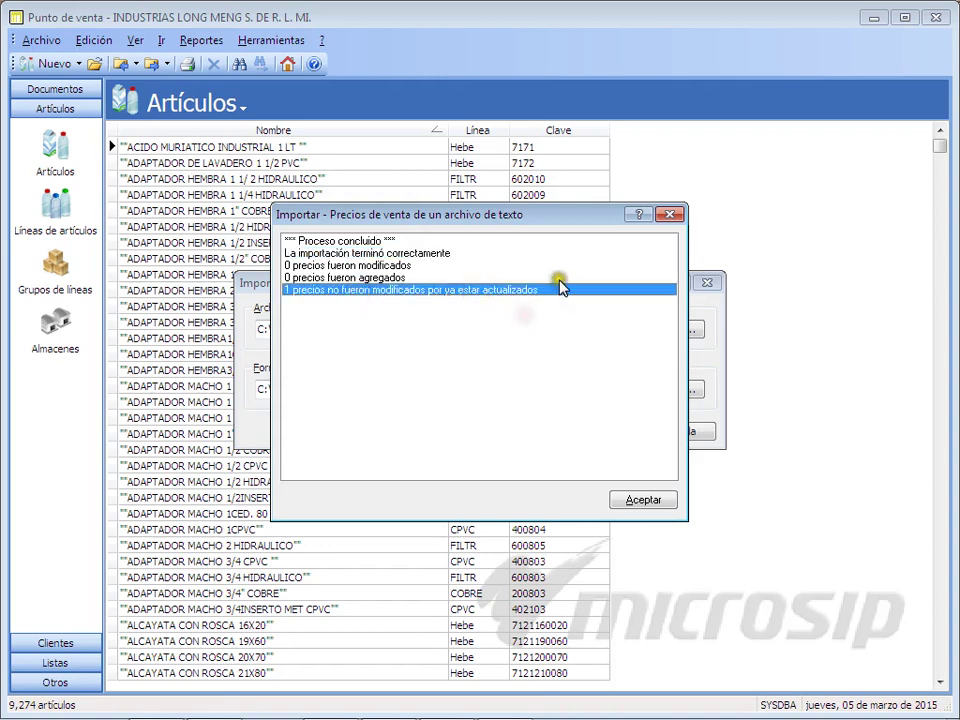
pyautogui.click(560, 277)
pyautogui.click(645, 499)
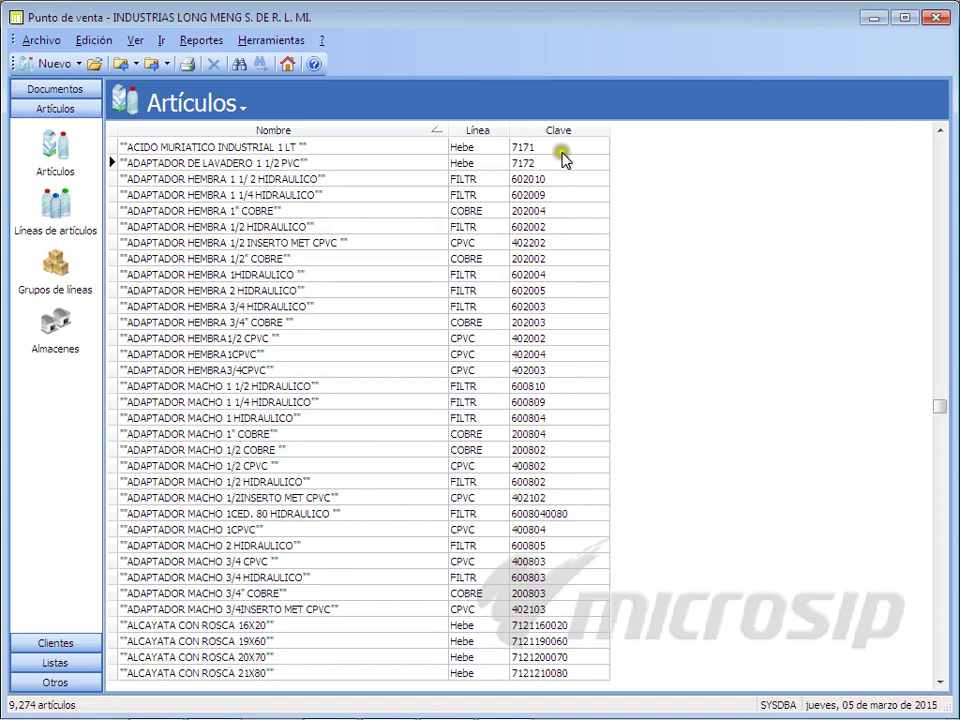
# Step: Check the Herramientas menu and close the point-of-sale window
pyautogui.click(270, 42)
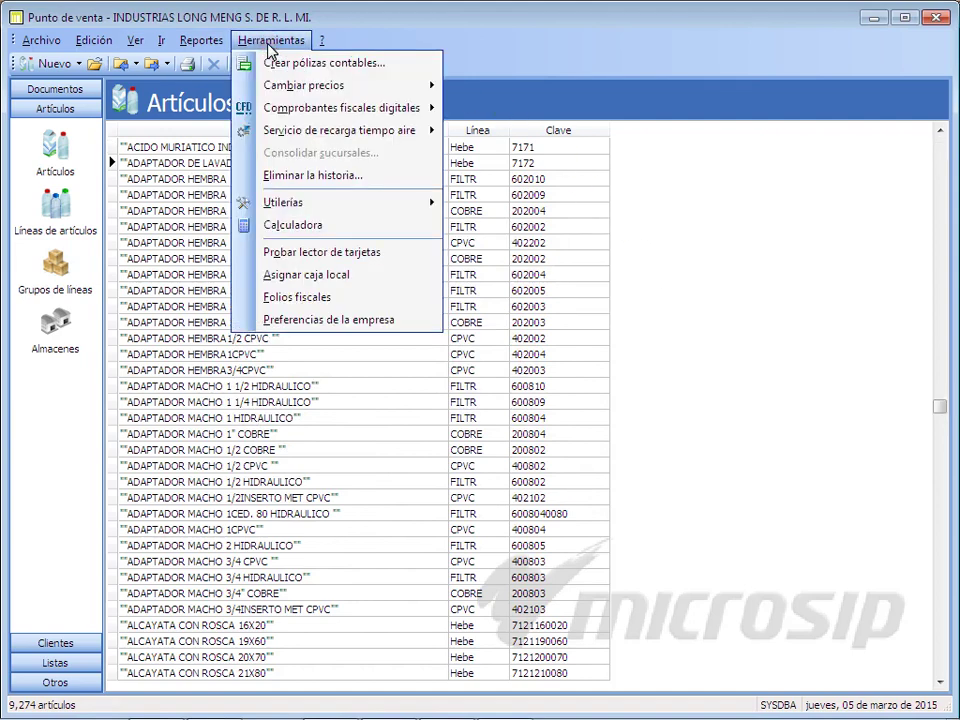
pyautogui.moveTo(264, 199)
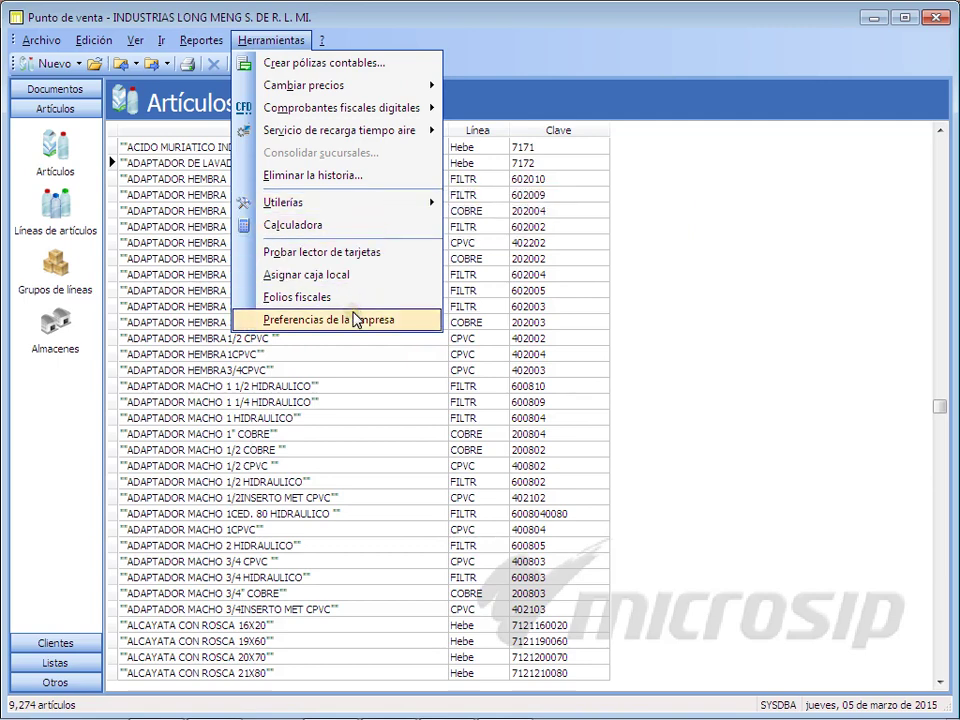
pyautogui.click(672, 38)
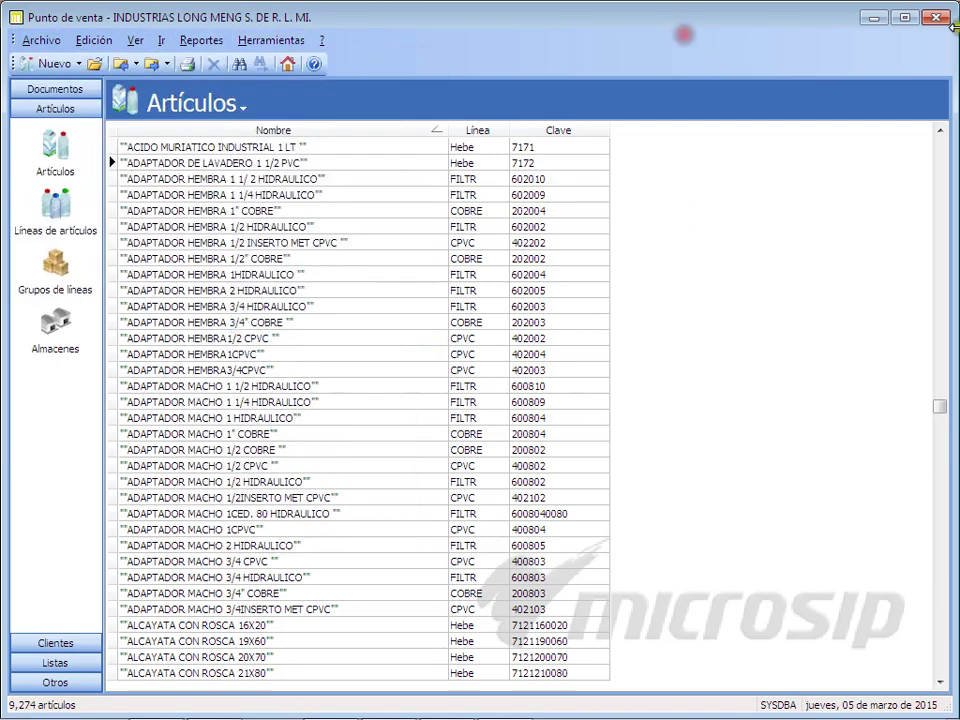
# Step: Close Punto de venta and open the Empresas list in Administración del sistema
pyautogui.click(938, 18)
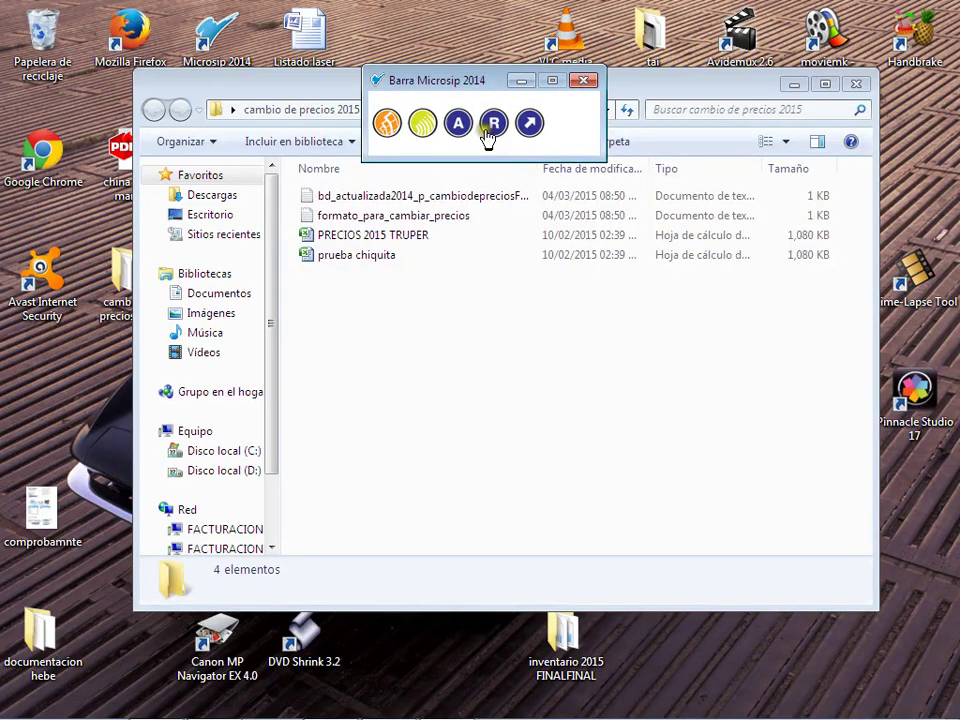
pyautogui.click(462, 128)
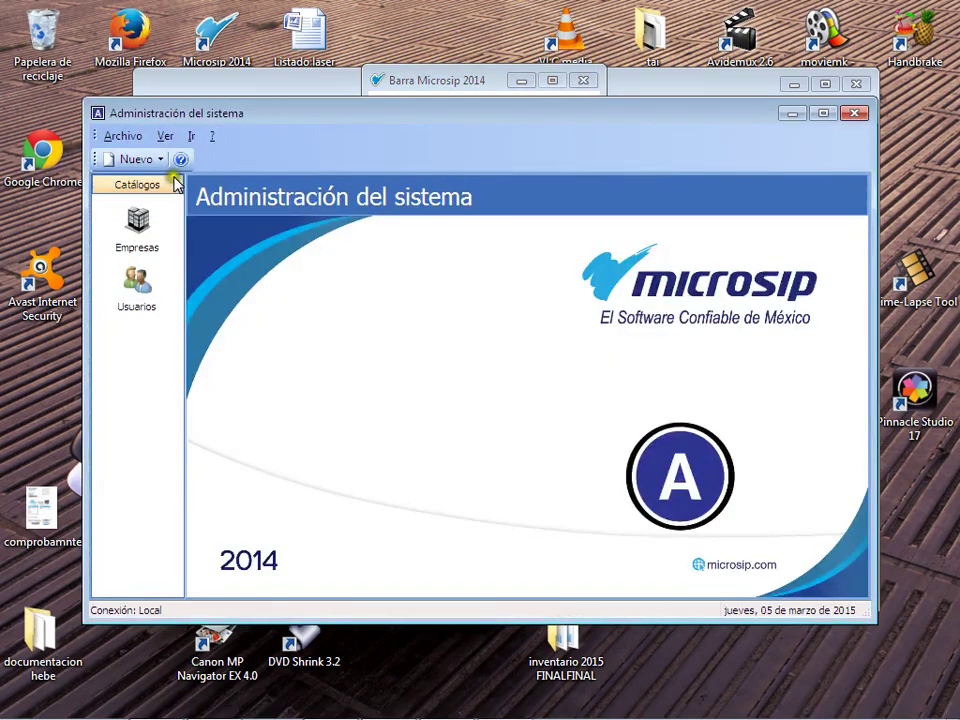
pyautogui.click(118, 137)
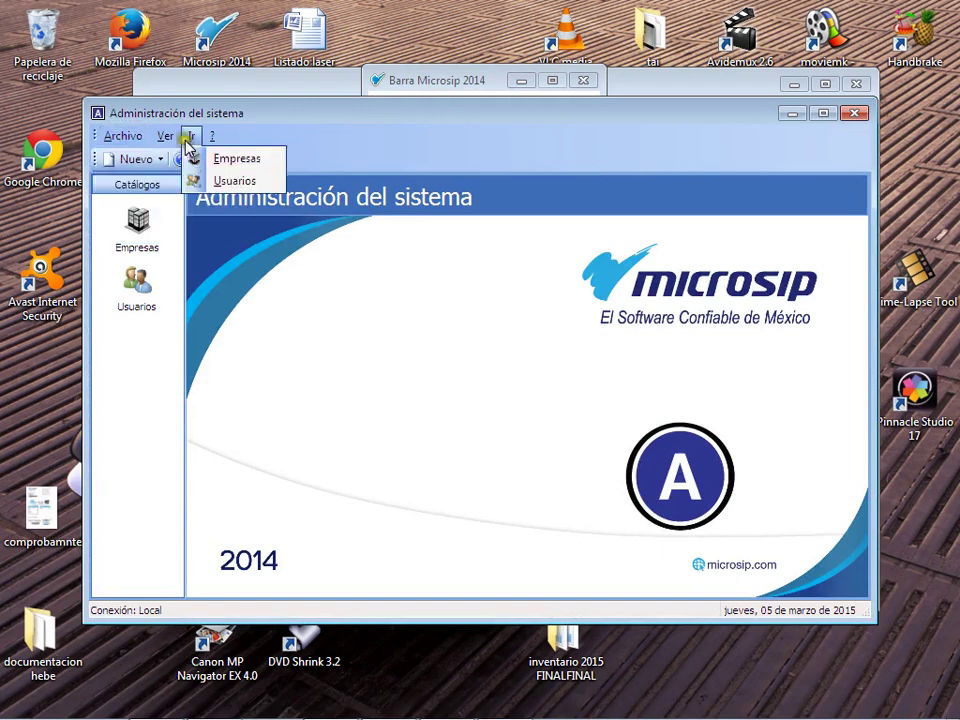
pyautogui.click(369, 136)
pyautogui.click(137, 225)
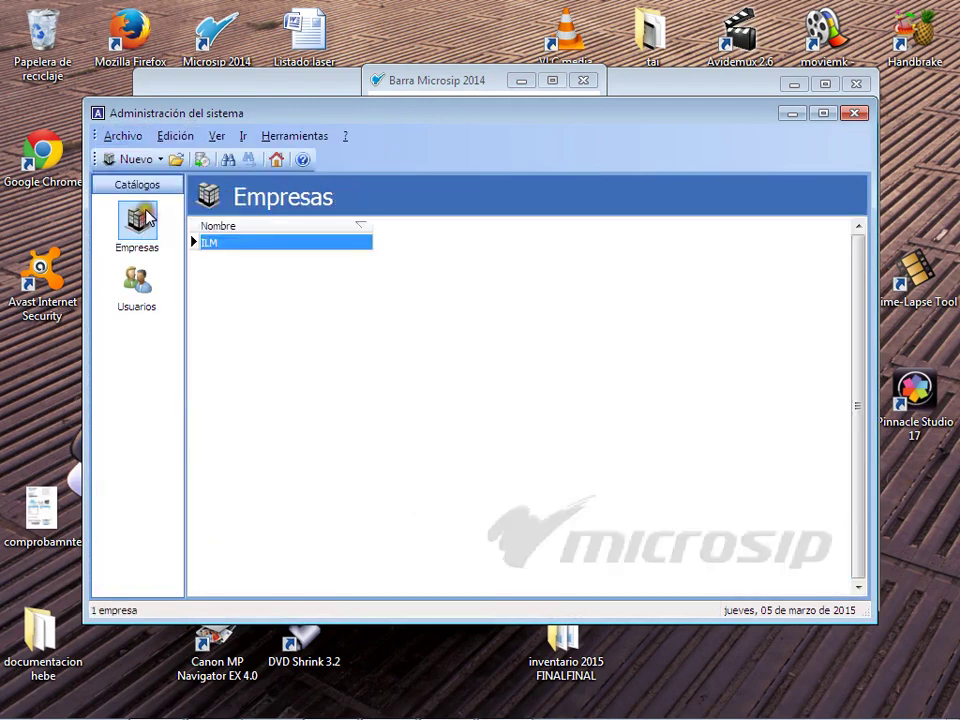
pyautogui.click(283, 136)
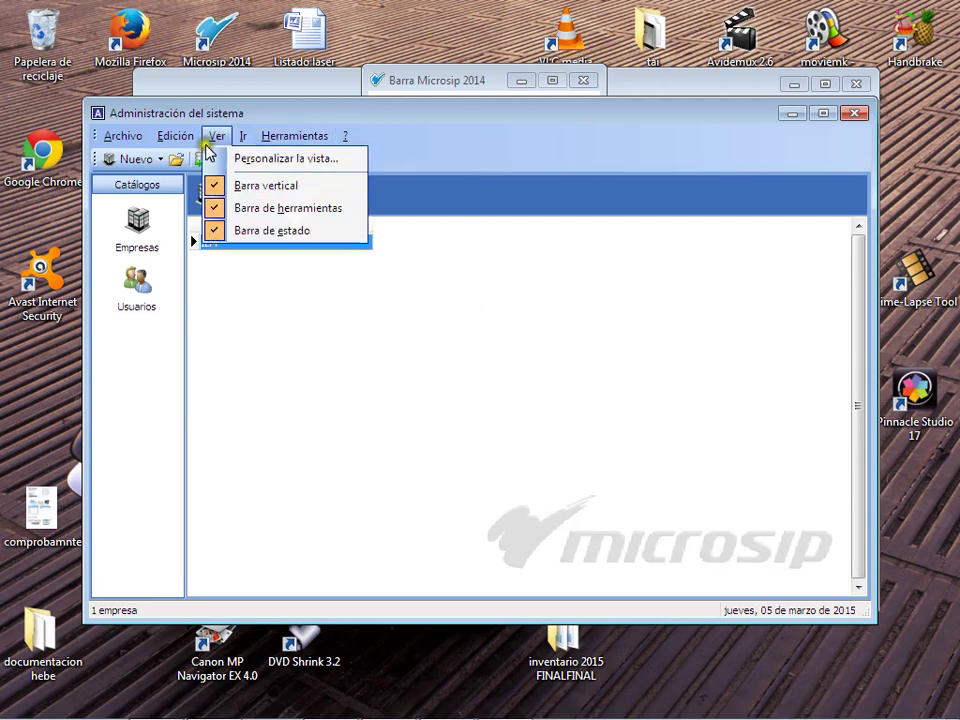
# Step: Back up the ILM company database and acknowledge its successful completion
pyautogui.moveTo(153, 145)
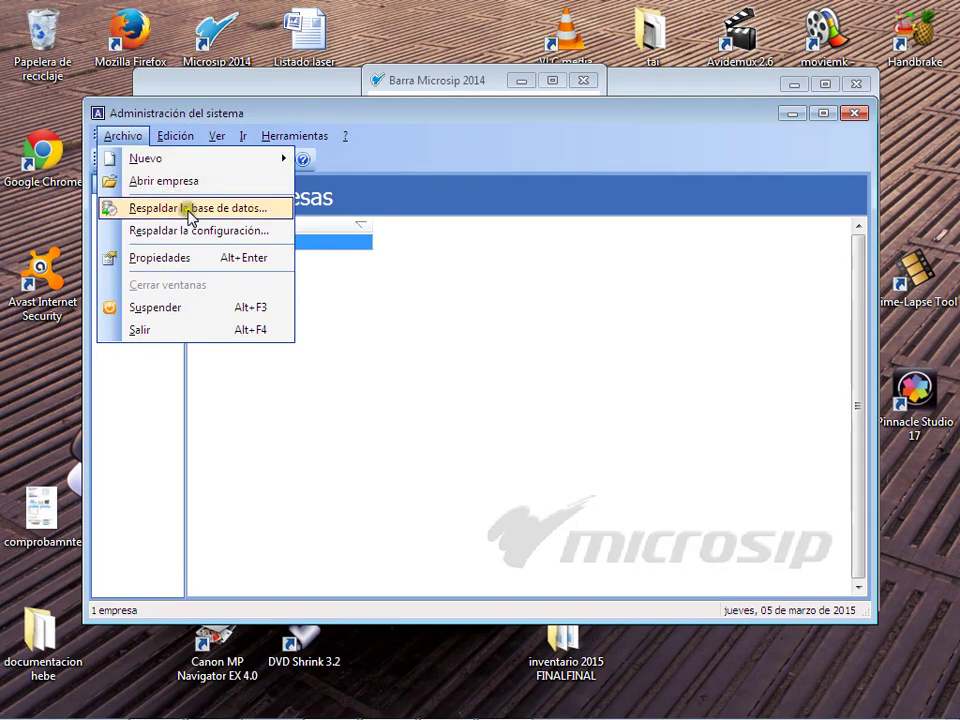
pyautogui.click(231, 209)
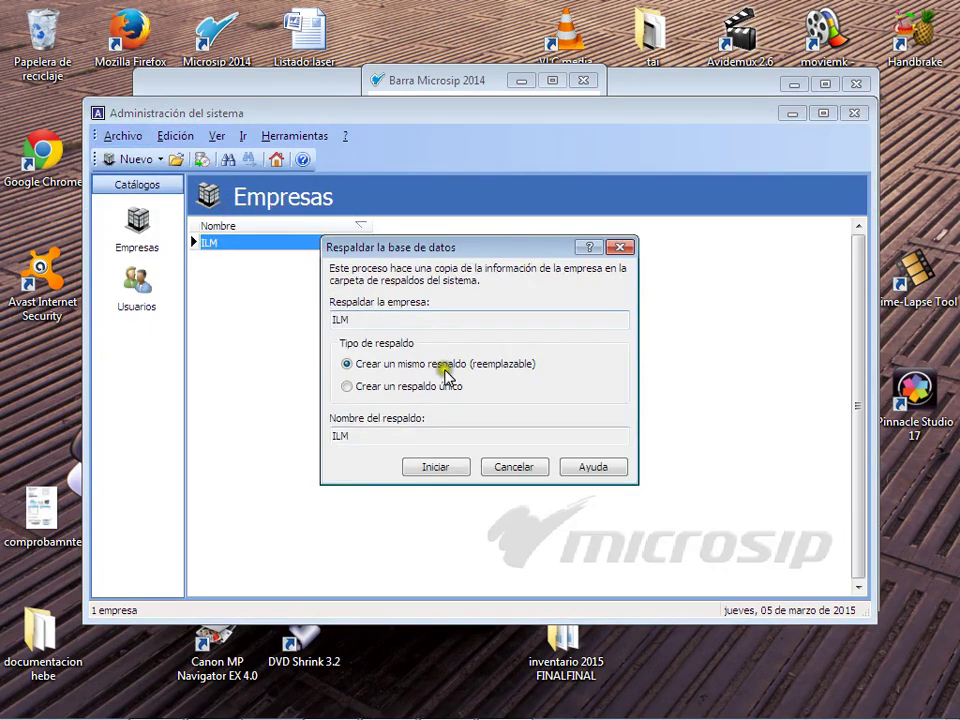
pyautogui.click(450, 467)
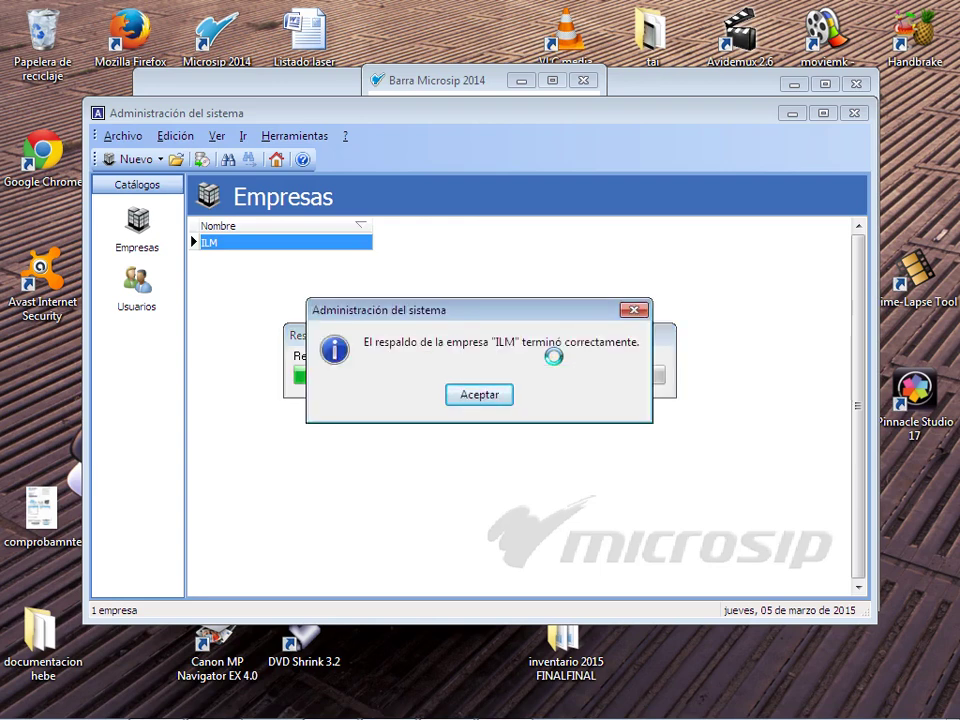
pyautogui.click(490, 392)
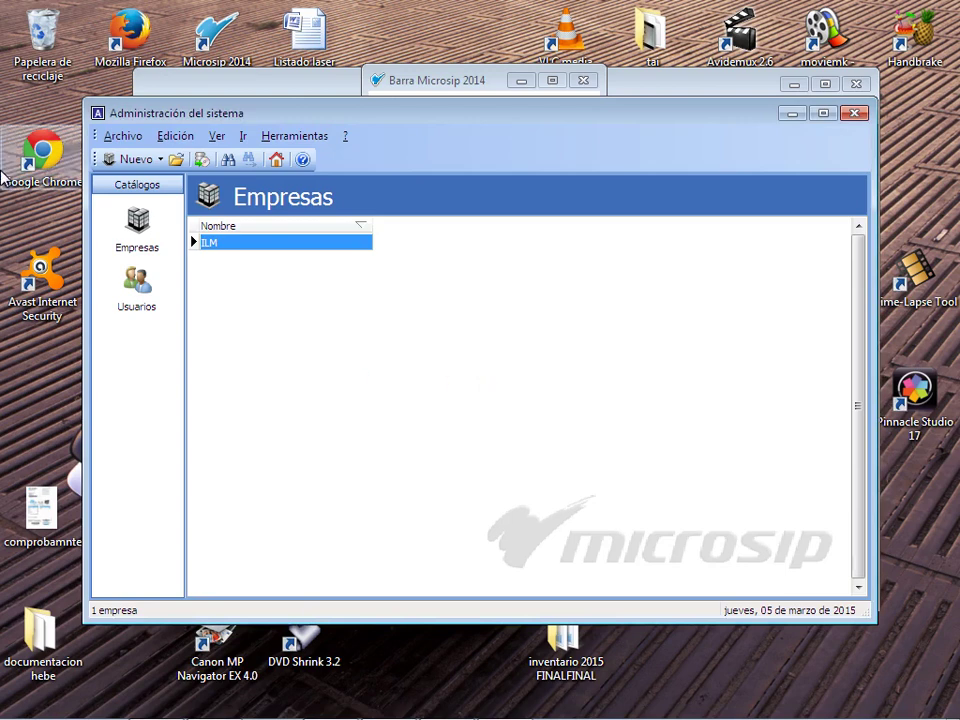
# Step: Back up the system configuration as Config and acknowledge the completion message
pyautogui.click(121, 135)
pyautogui.click(170, 232)
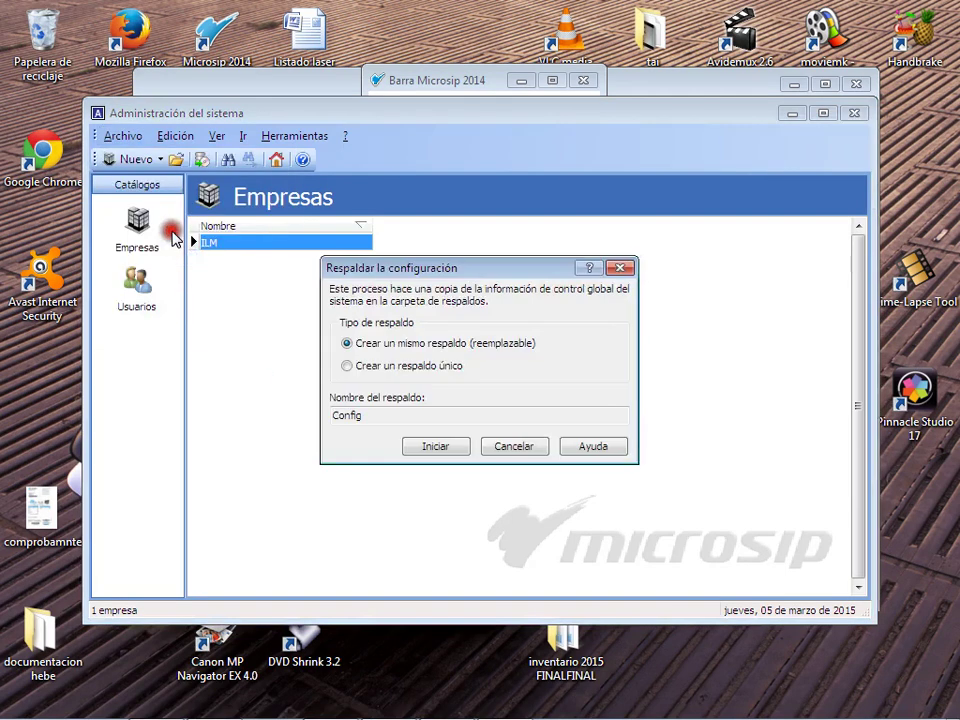
pyautogui.click(444, 447)
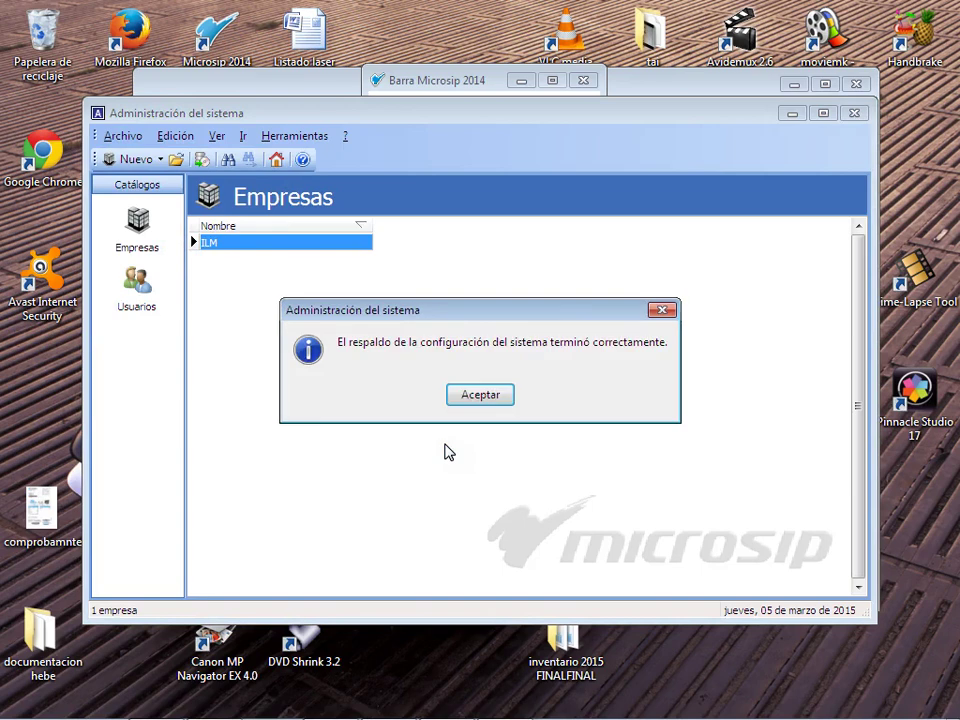
pyautogui.click(471, 393)
pyautogui.click(540, 297)
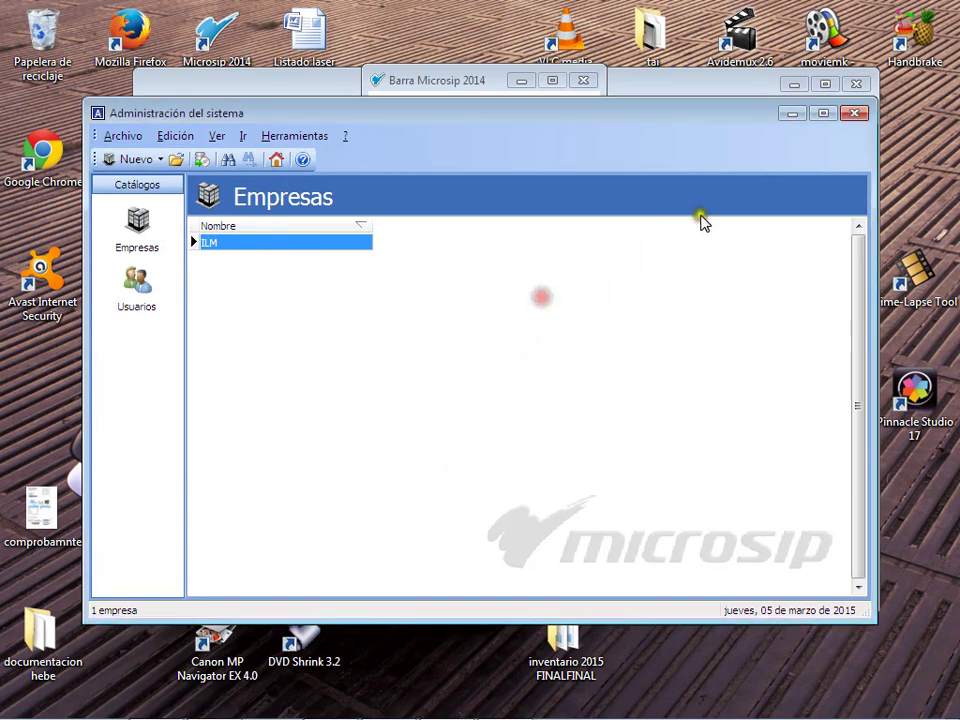
# Step: Close the Administración del sistema window and bring up the screen recorder window
pyautogui.click(855, 113)
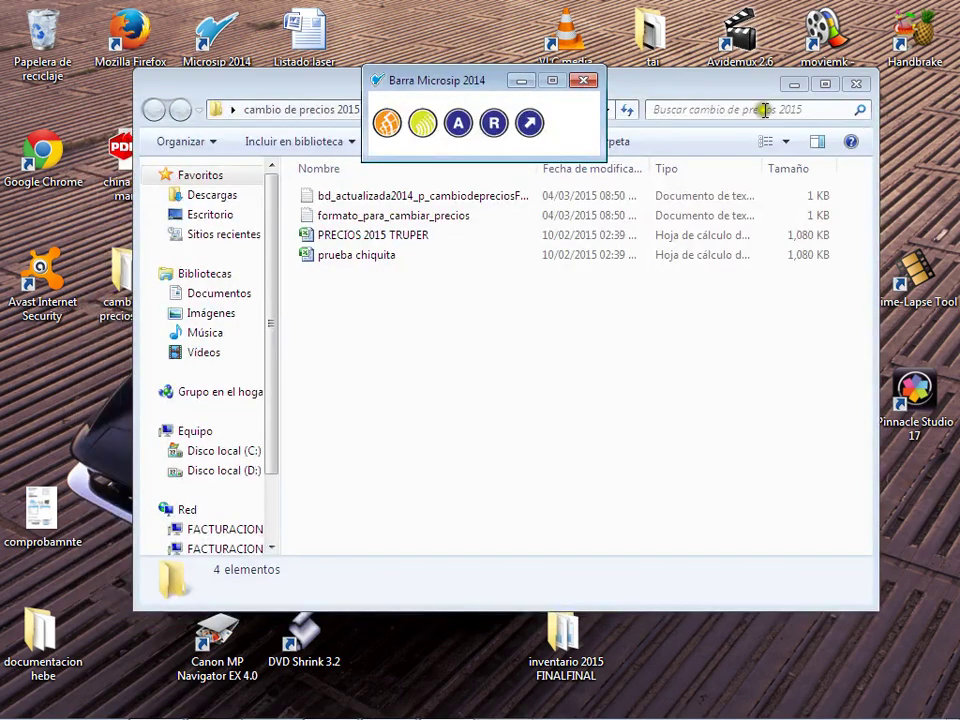
pyautogui.moveTo(890, 712)
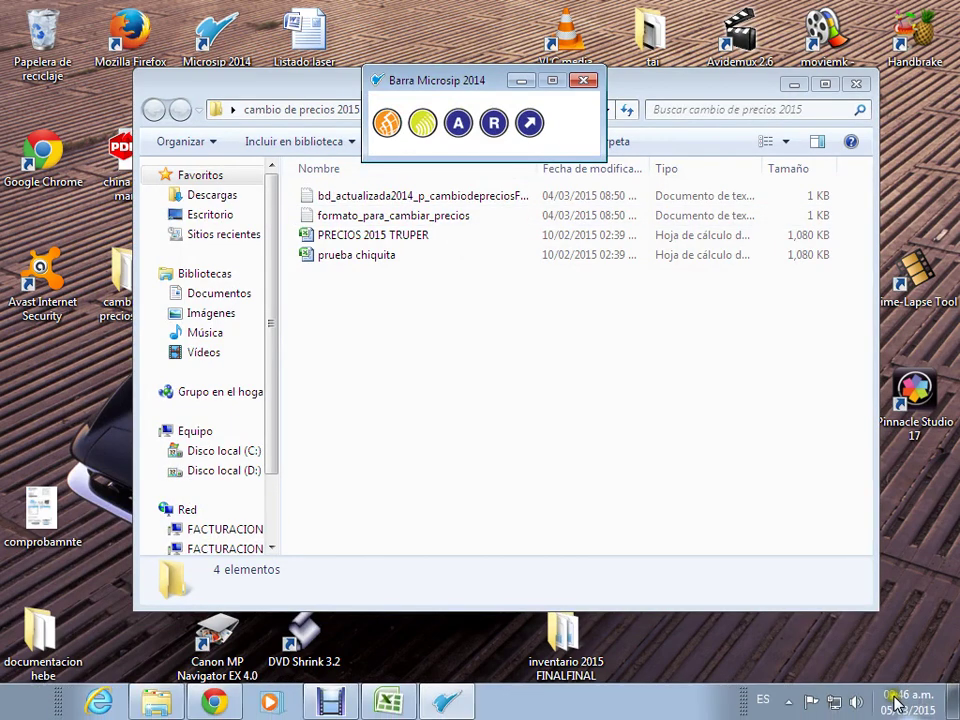
pyautogui.click(791, 701)
pyautogui.click(817, 589)
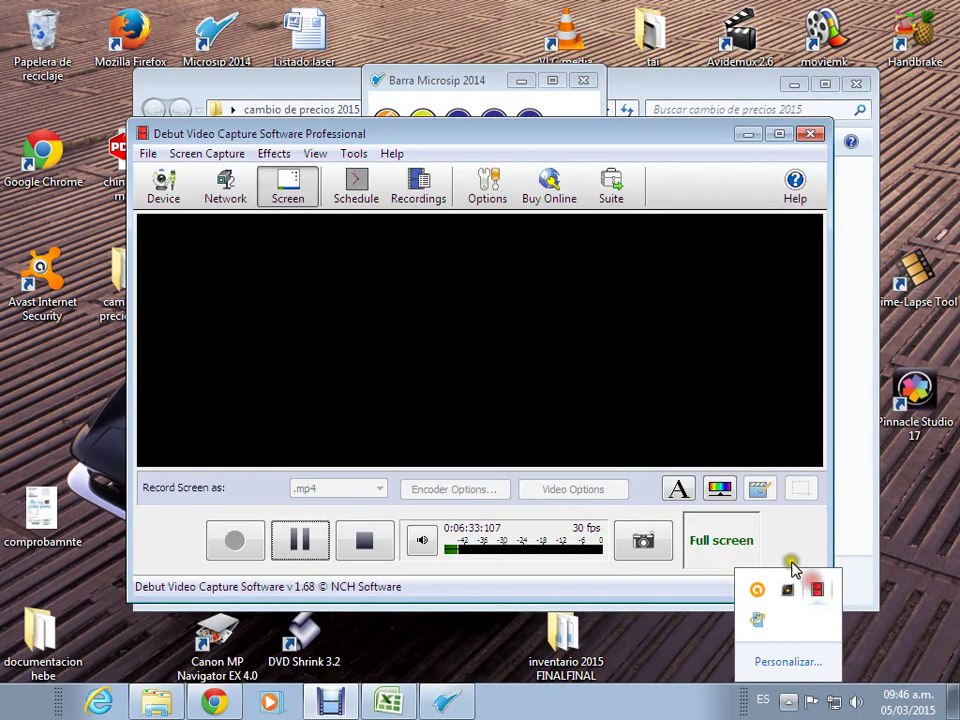